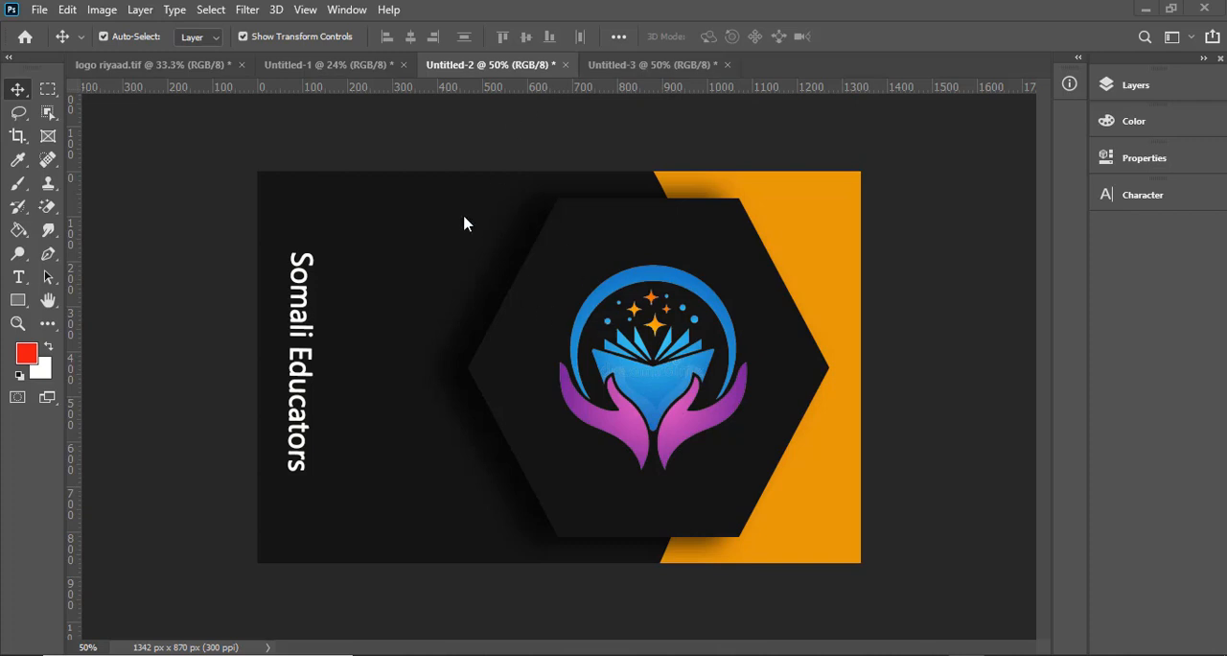
- Review the front and back business card designs and view the reference mockup photo 8.jpg
{"action": "left_click", "coordinate": [606, 60]}
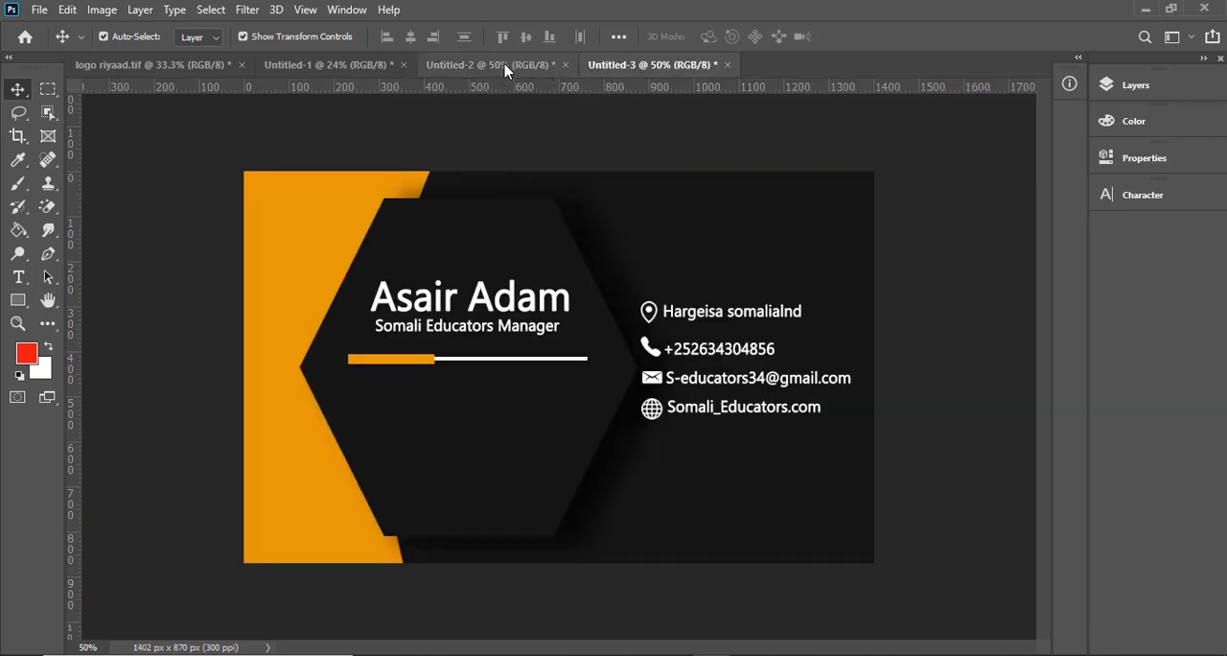
{"action": "left_click", "coordinate": [507, 69]}
{"action": "left_click", "coordinate": [649, 71]}
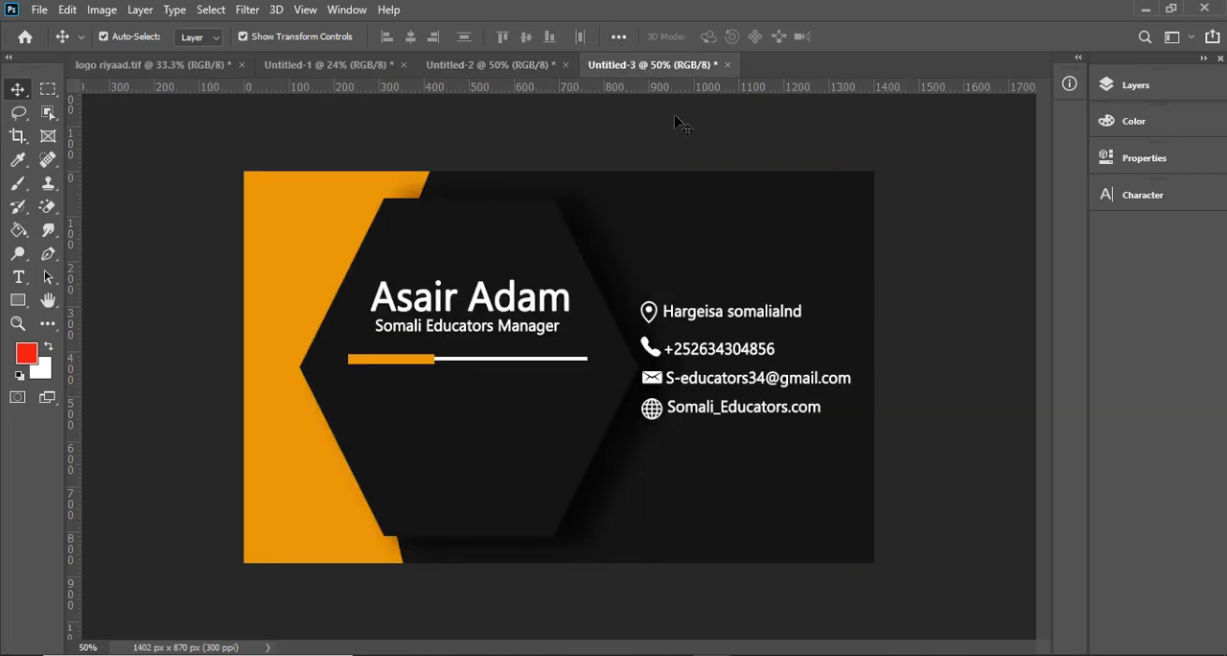
{"action": "mouse_move", "coordinate": [1011, 575]}
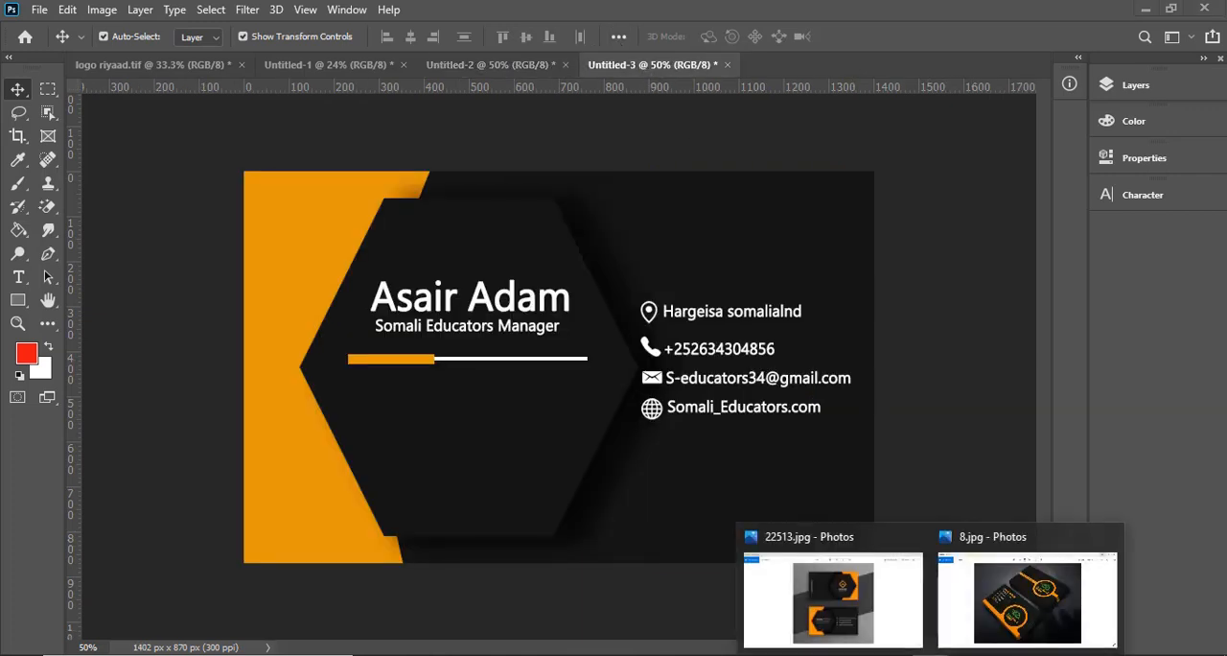
{"action": "left_click", "coordinate": [1018, 606]}
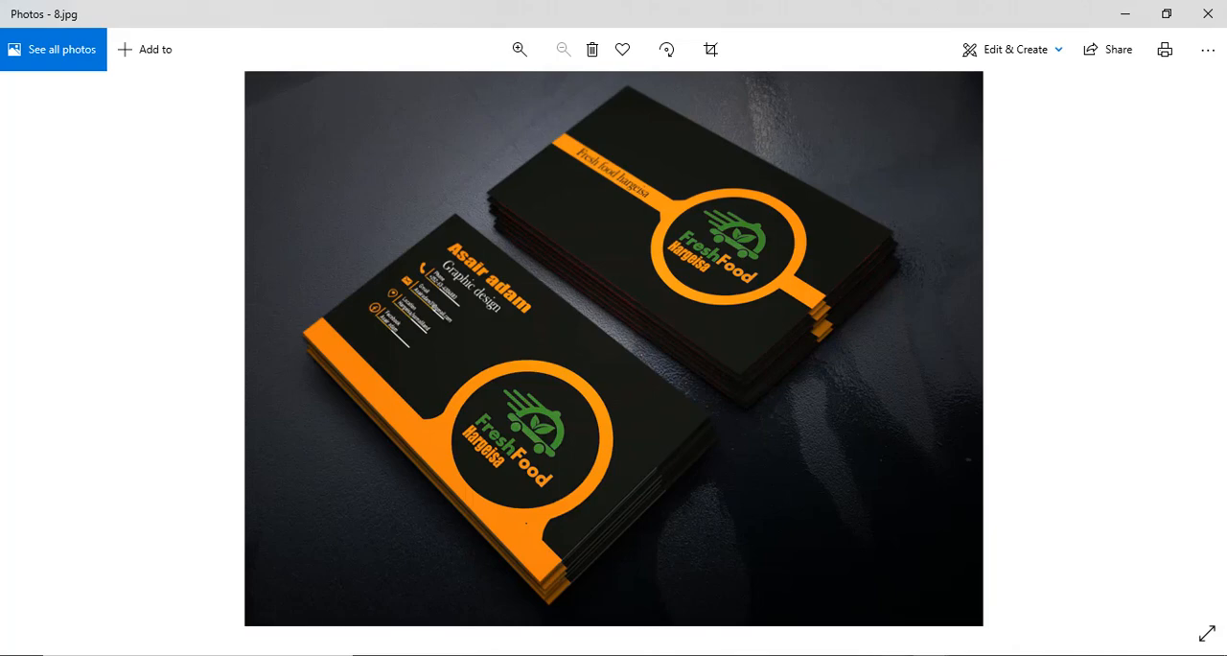
{"action": "left_click", "coordinate": [711, 653]}
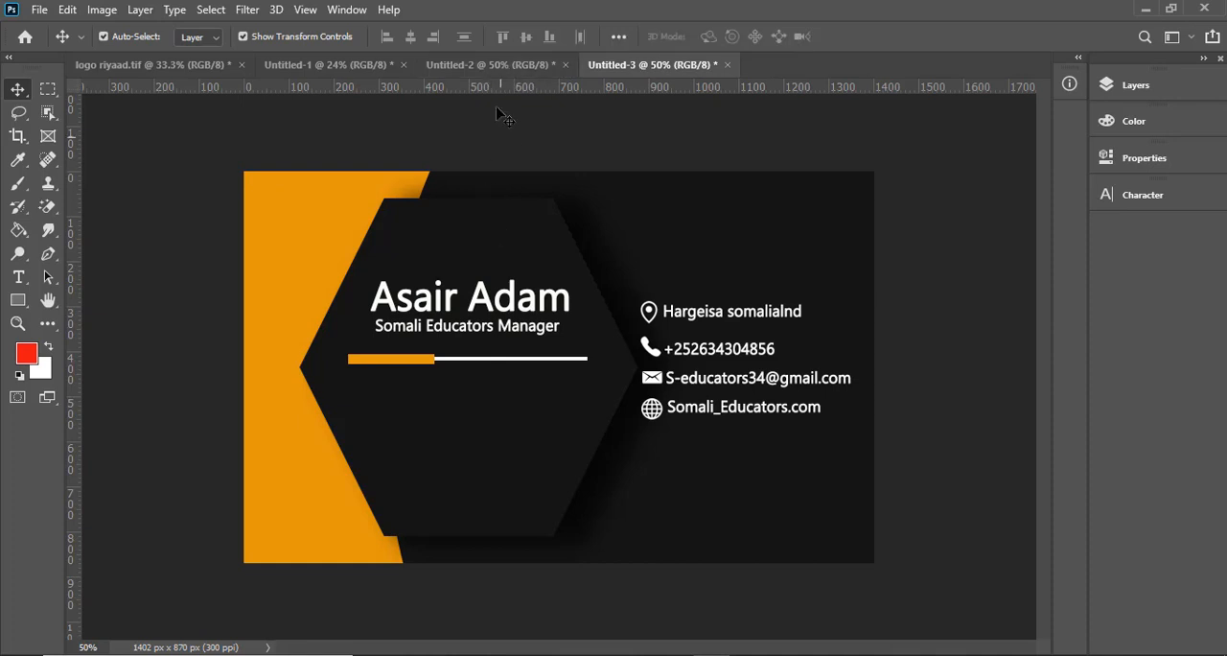
{"action": "left_click", "coordinate": [493, 66]}
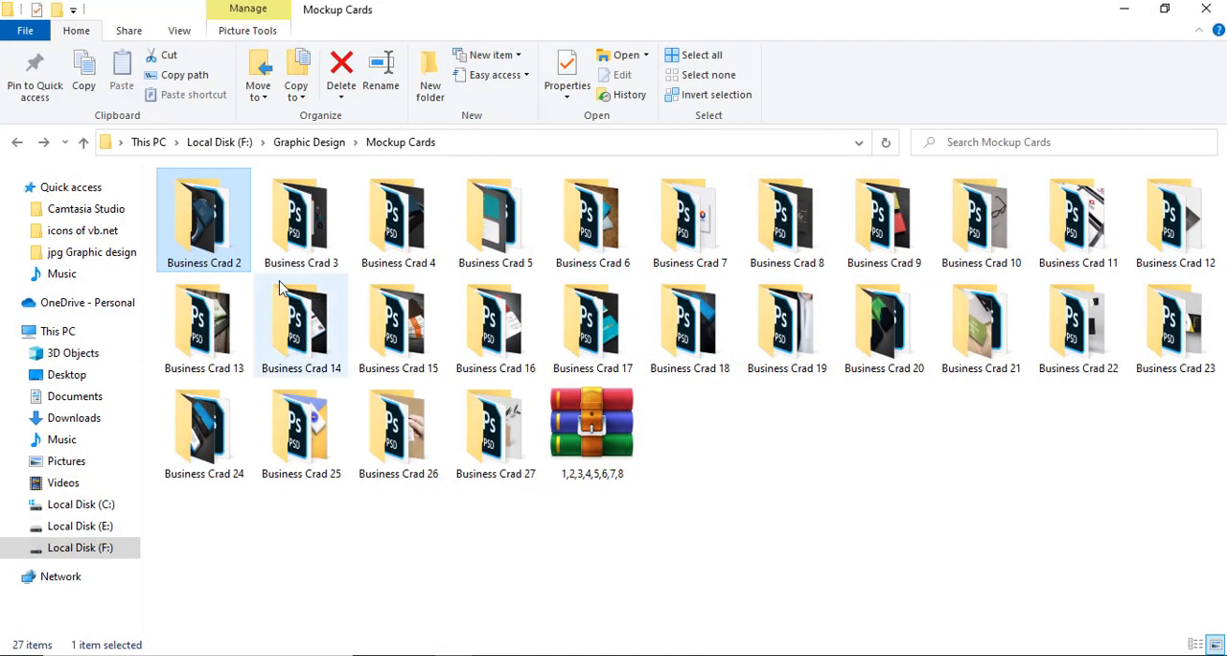
- Preview the mockup2 image in the Business Crad 2 folder and open the mockup2 PSD in Photoshop
{"action": "double_click", "coordinate": [213, 234]}
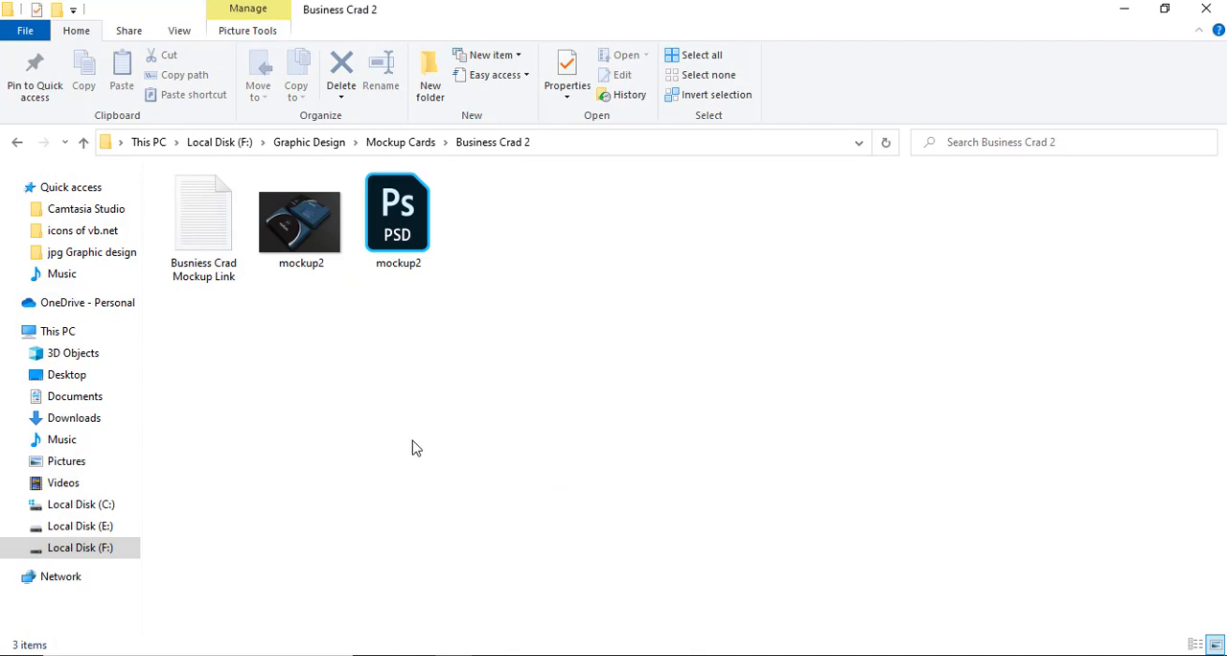
{"action": "left_click", "coordinate": [321, 237]}
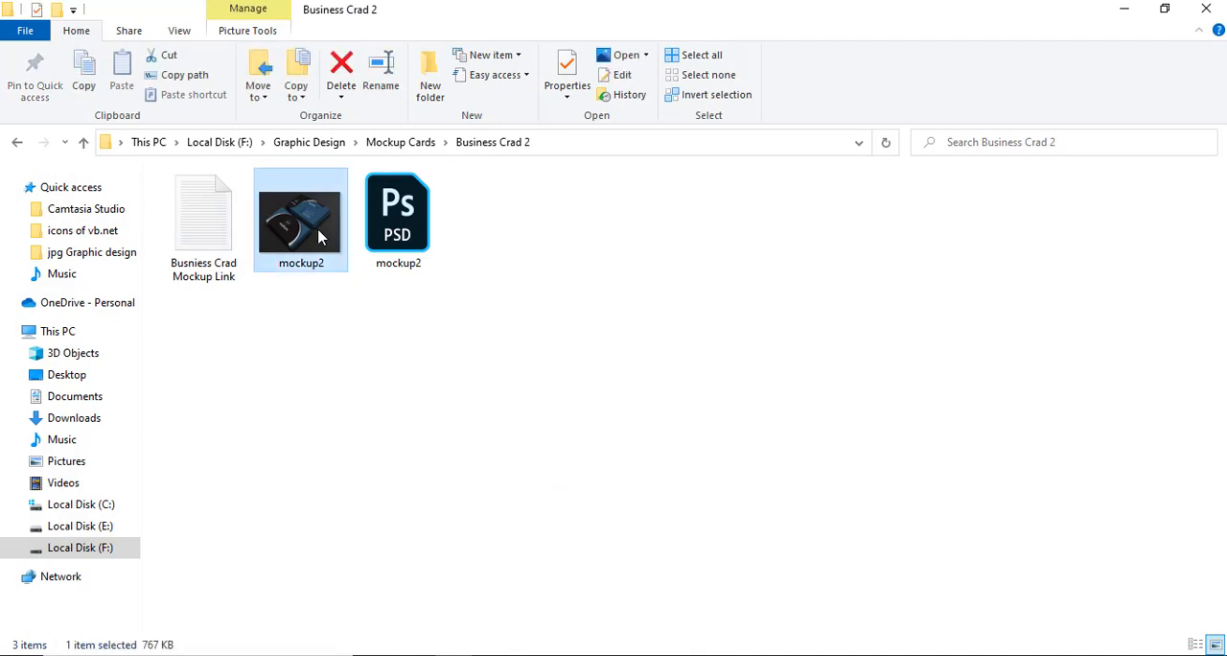
{"action": "double_click", "coordinate": [321, 236]}
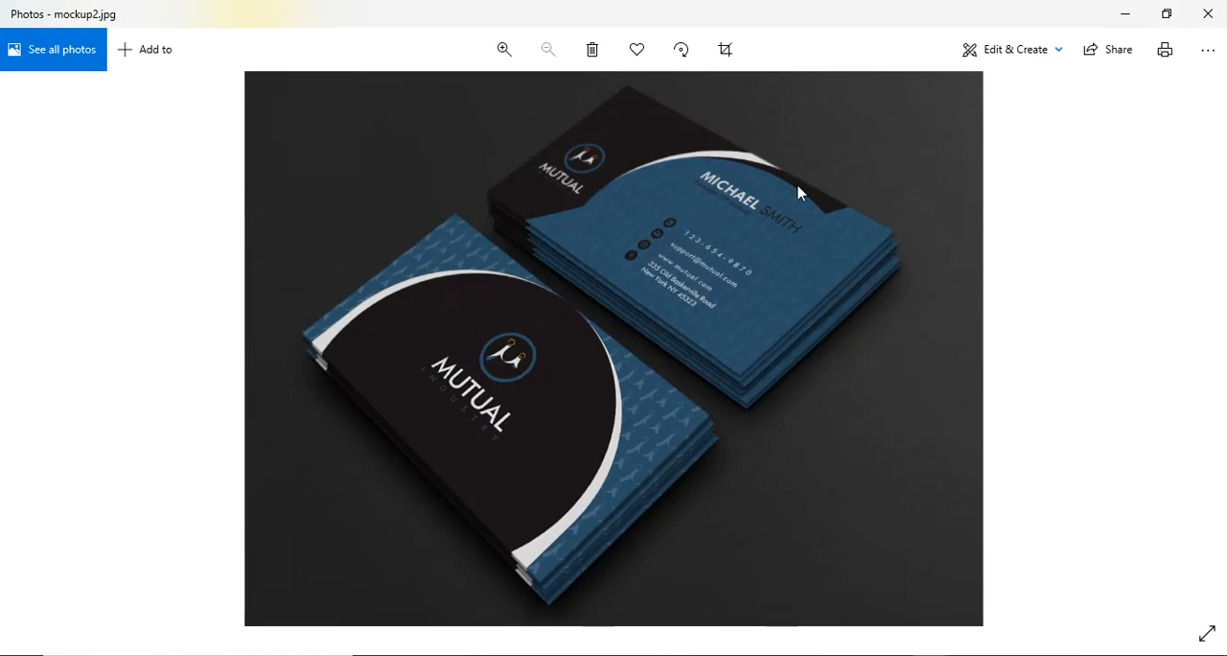
{"action": "left_click", "coordinate": [1209, 9]}
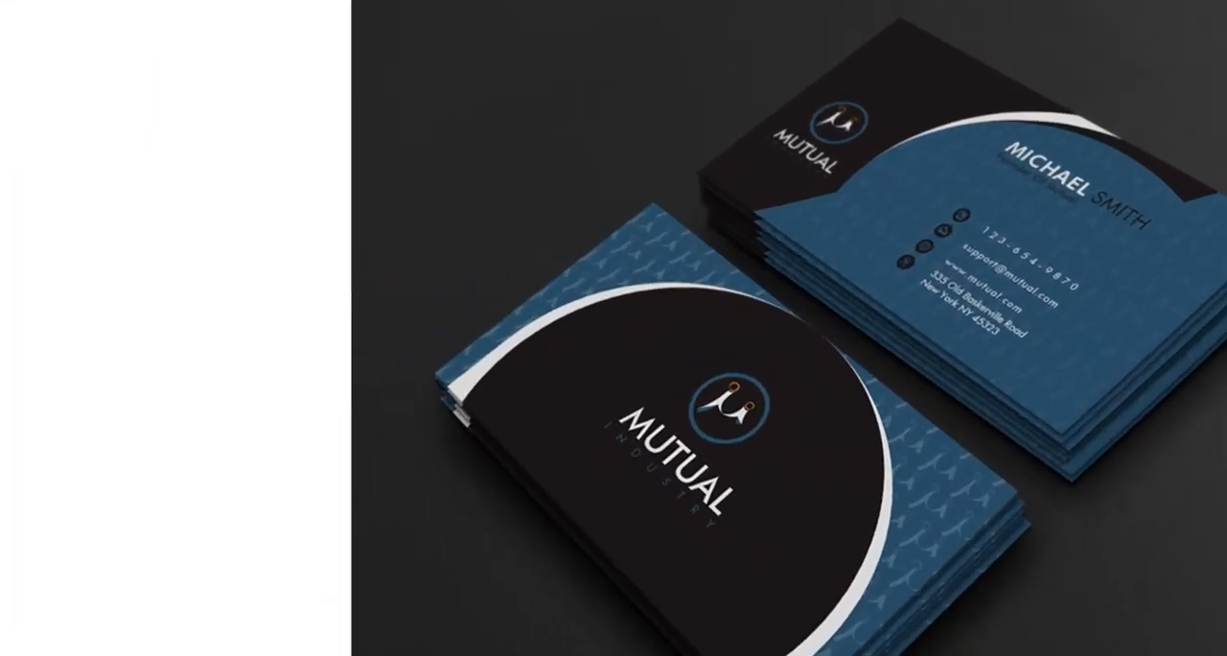
{"action": "left_click", "coordinate": [1096, 452]}
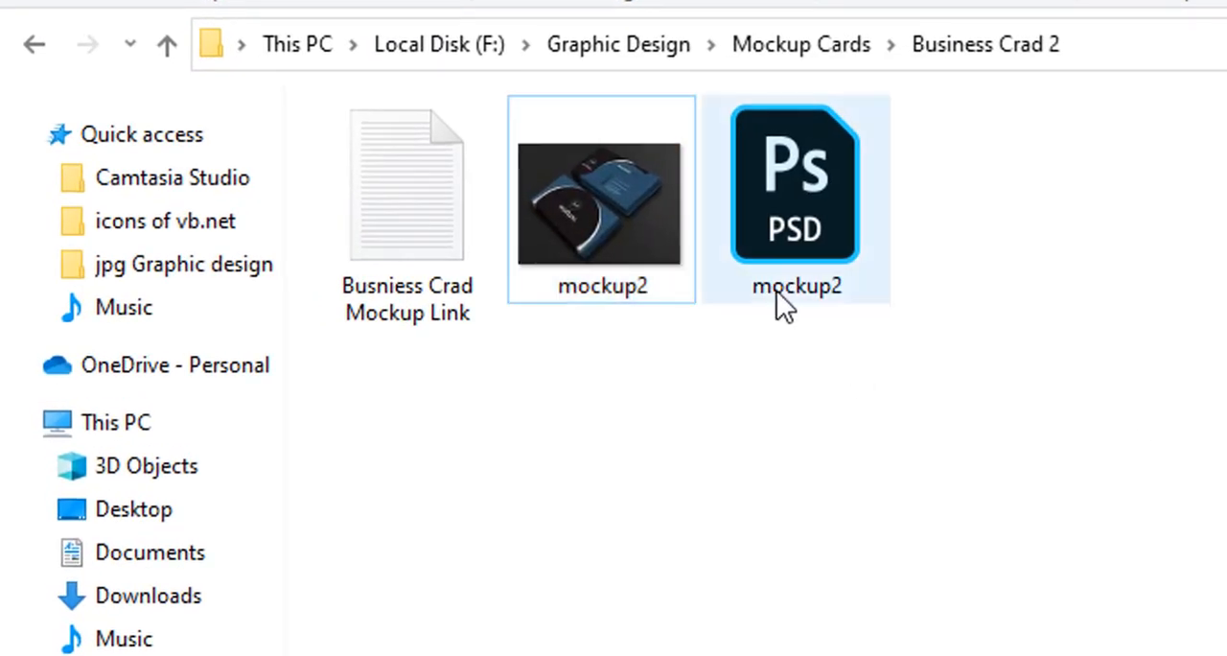
{"action": "left_click", "coordinate": [803, 238]}
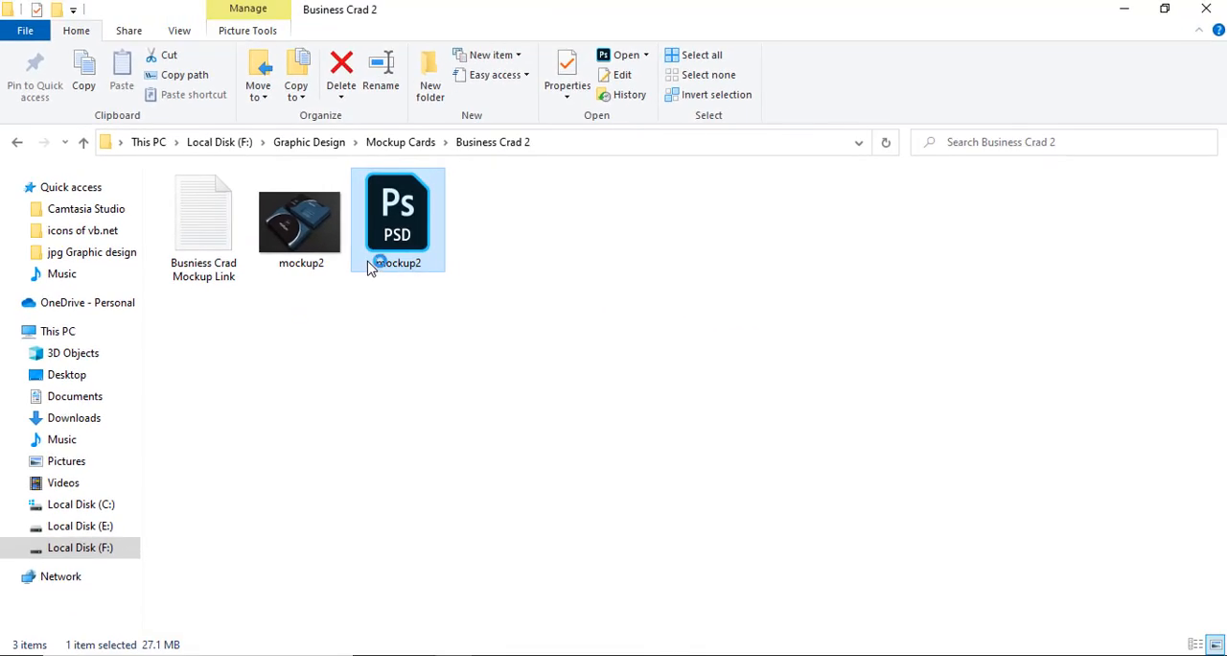
{"action": "double_click", "coordinate": [370, 267]}
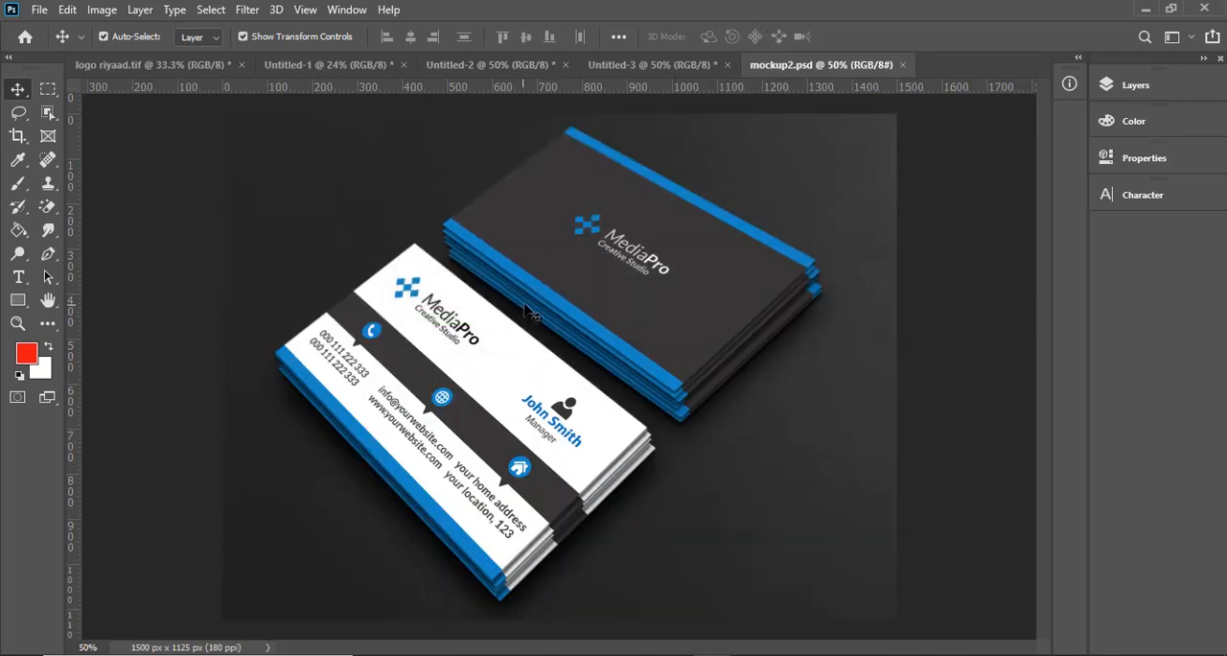
- Inspect the contents of the Front layer's smart object in the Design2 group and close it without changes
{"action": "left_click", "coordinate": [1127, 92]}
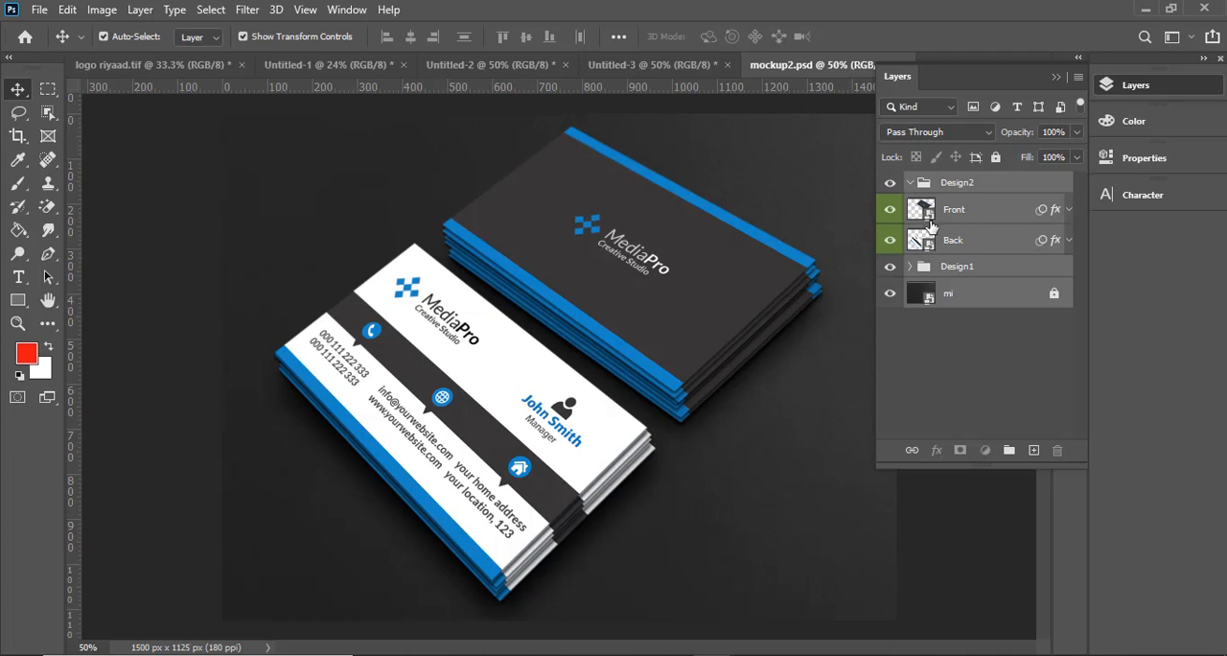
{"action": "double_click", "coordinate": [929, 221]}
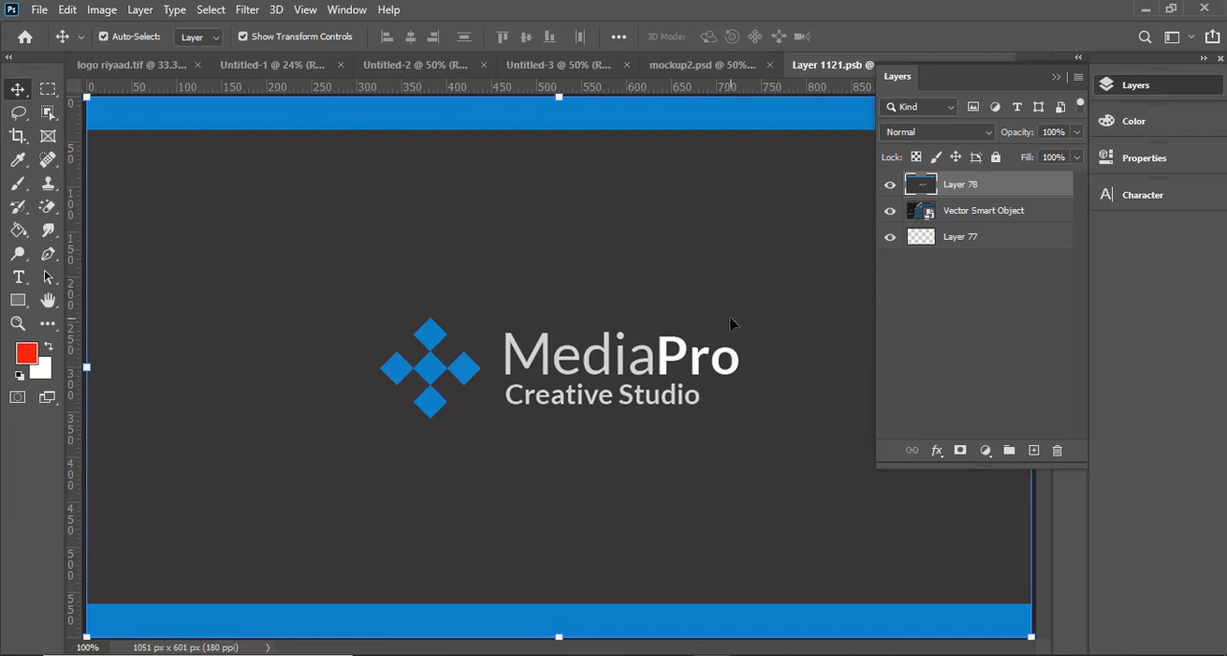
{"action": "key", "text": "ctrl+minus"}
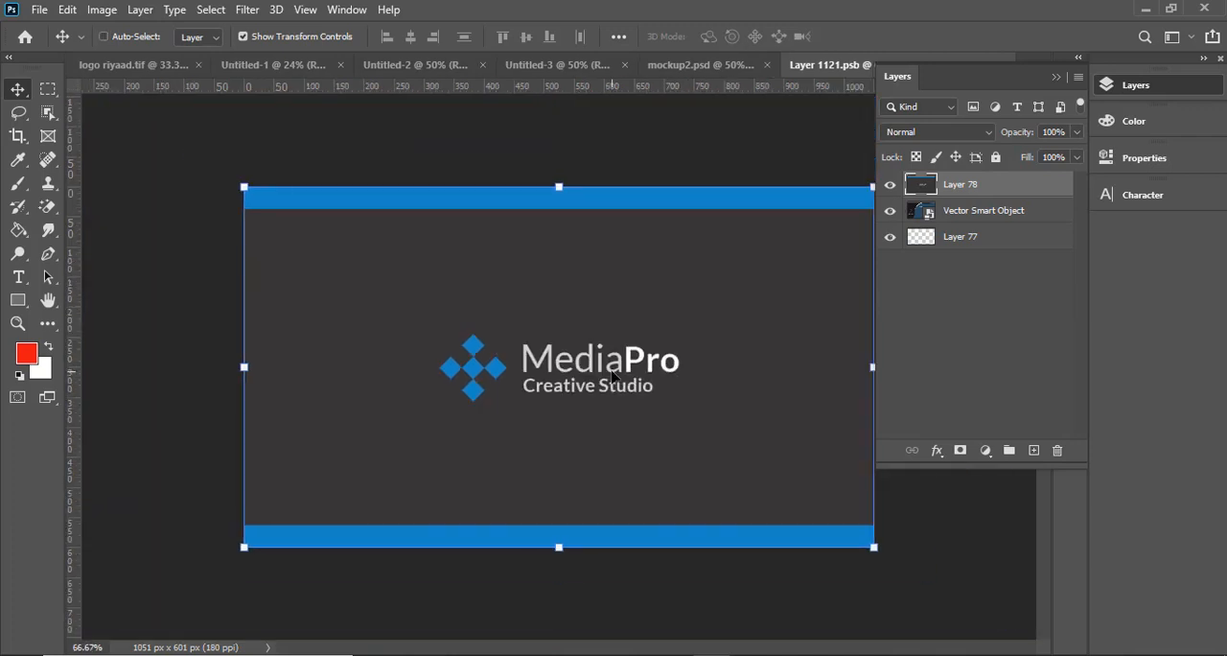
{"action": "left_click", "coordinate": [962, 348]}
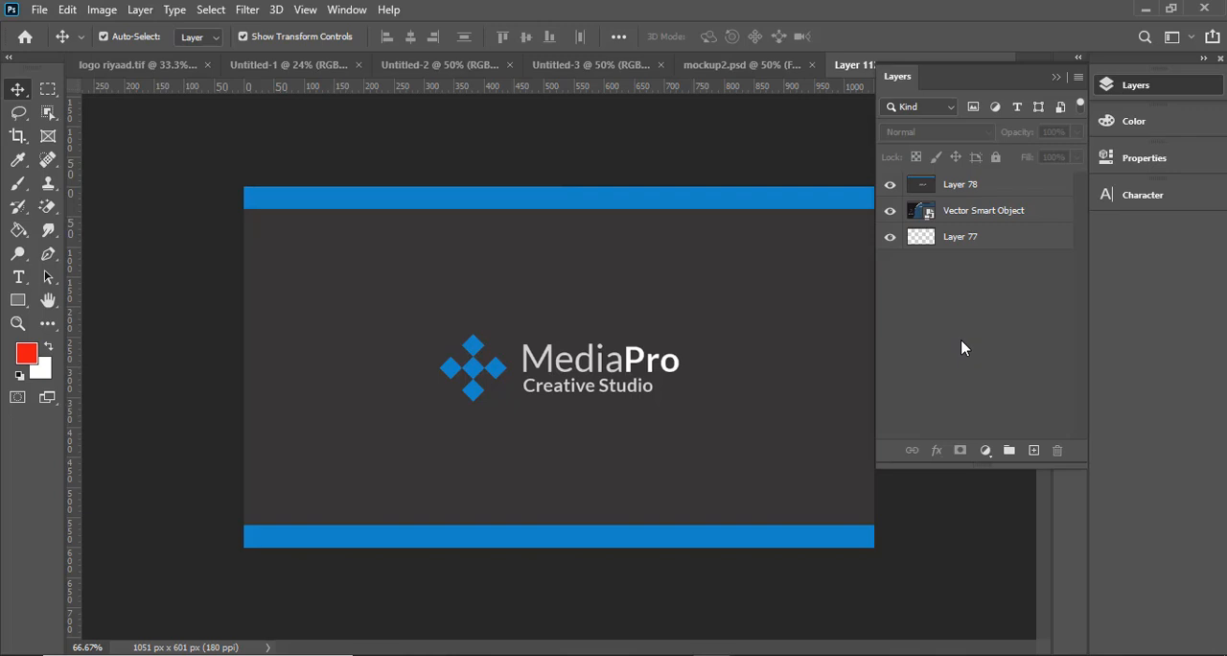
{"action": "left_click", "coordinate": [782, 69]}
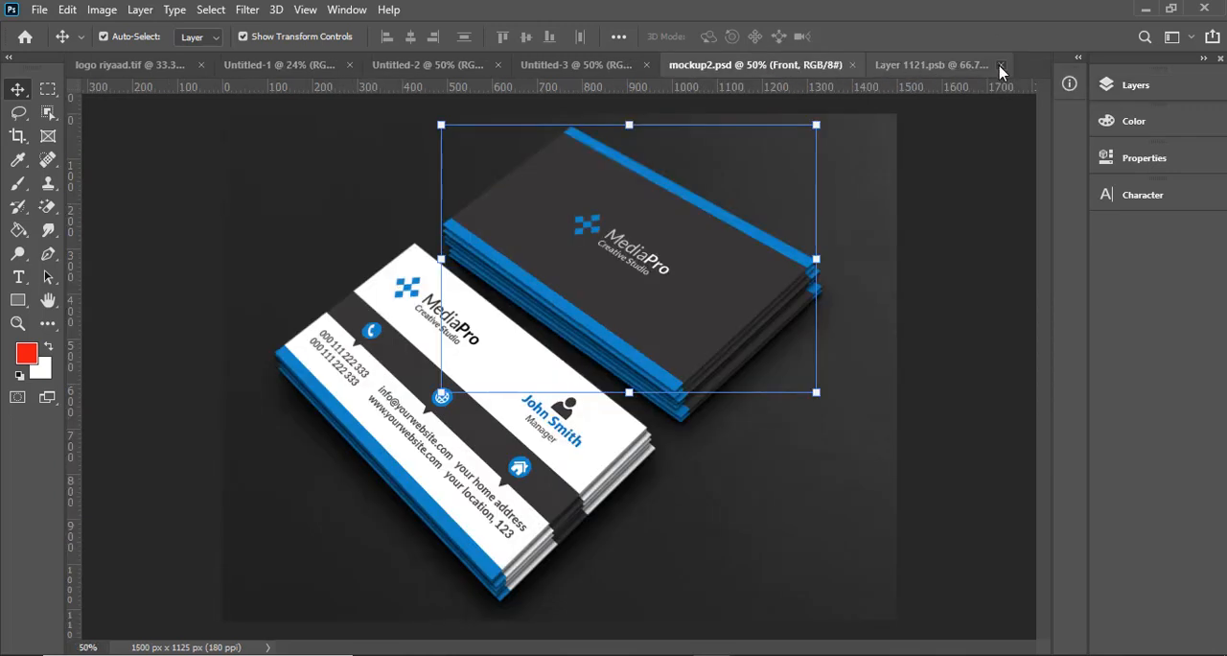
{"action": "left_click", "coordinate": [563, 326]}
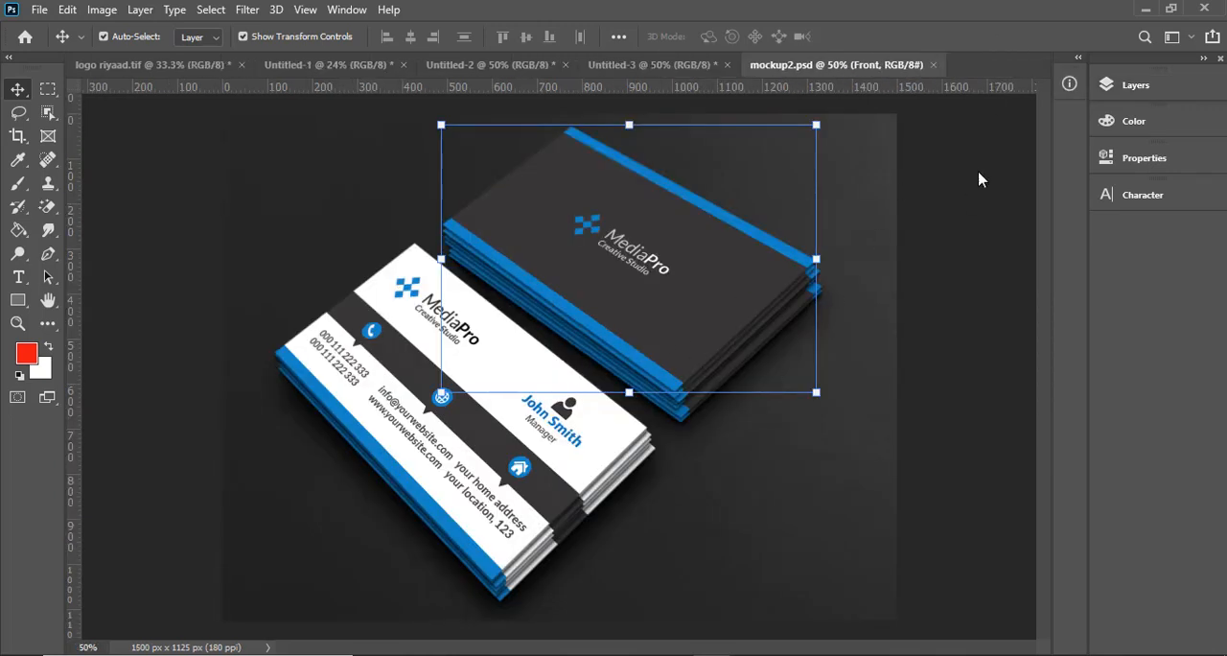
- Examine the mockup's layer structure, checking the Design1 group and the mi, Back and Front layers
{"action": "left_click", "coordinate": [1169, 85]}
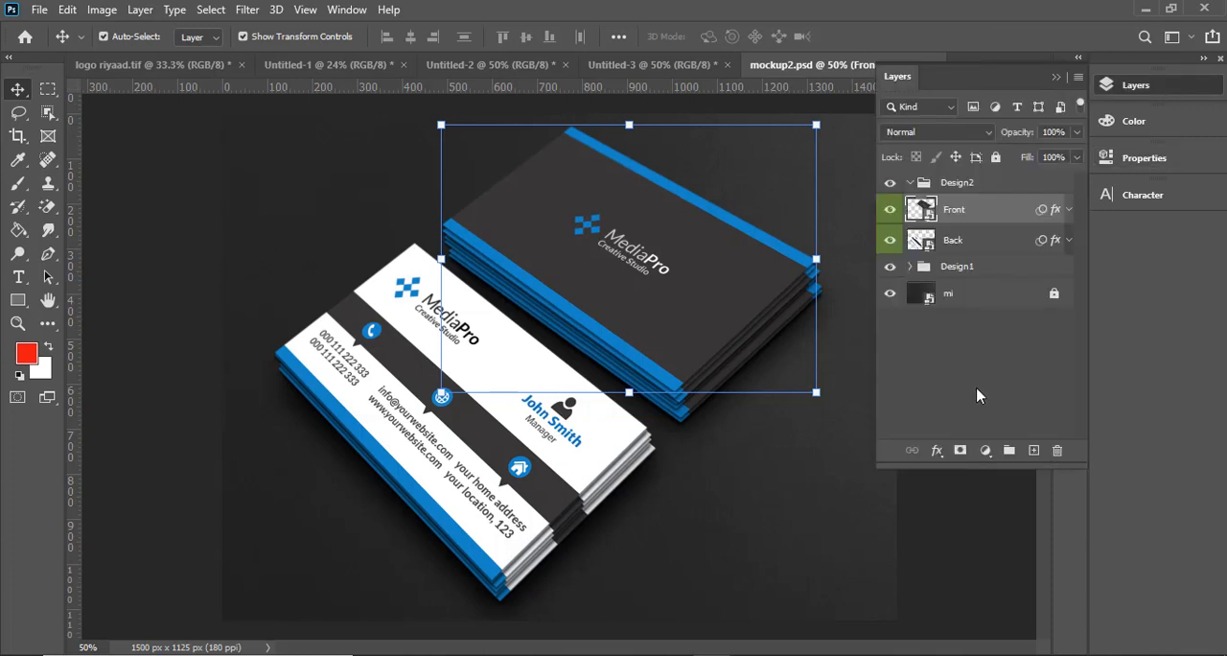
{"action": "left_click", "coordinate": [961, 270]}
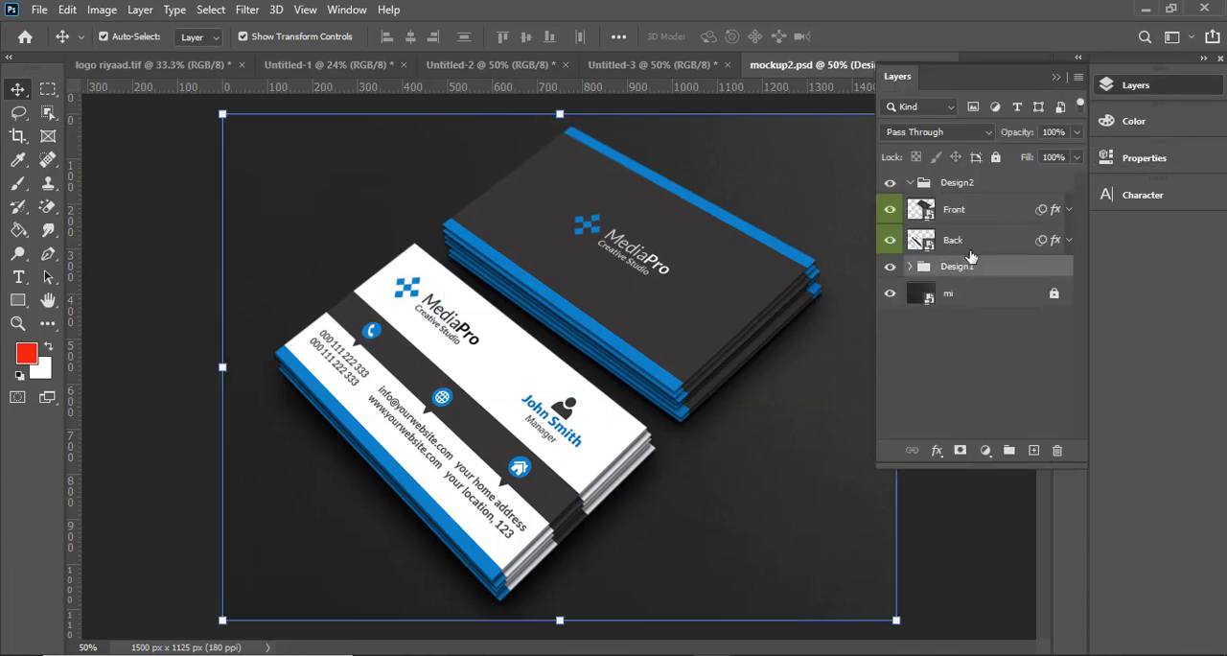
{"action": "left_click", "coordinate": [942, 300]}
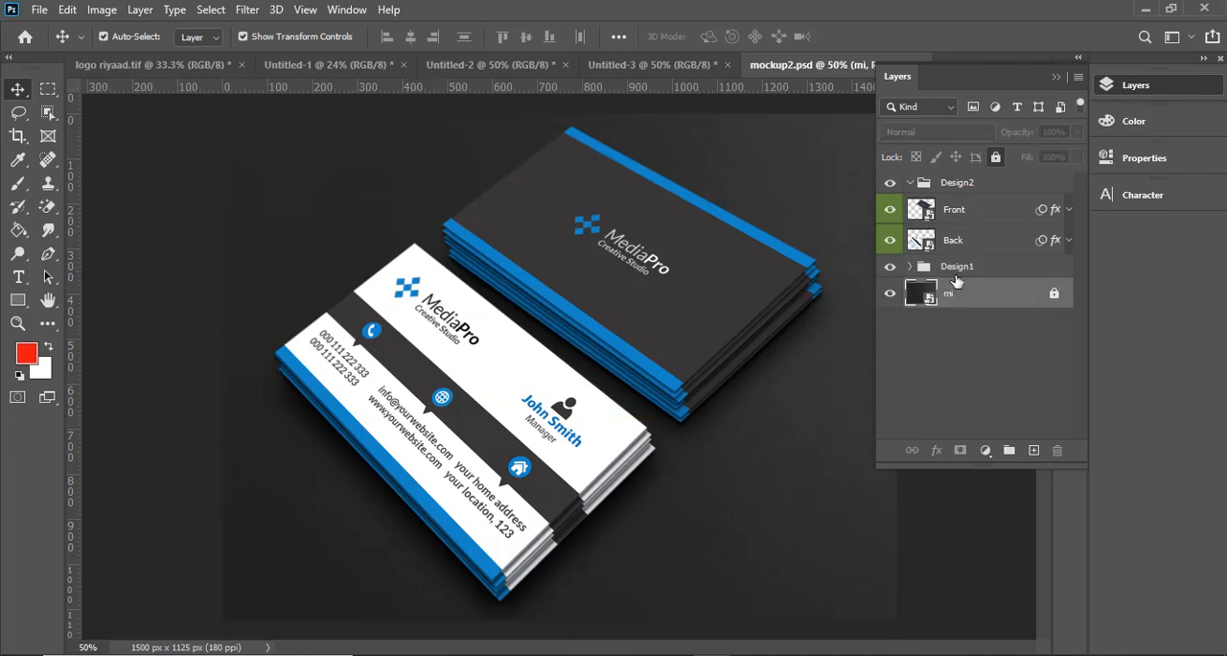
{"action": "left_click", "coordinate": [966, 269]}
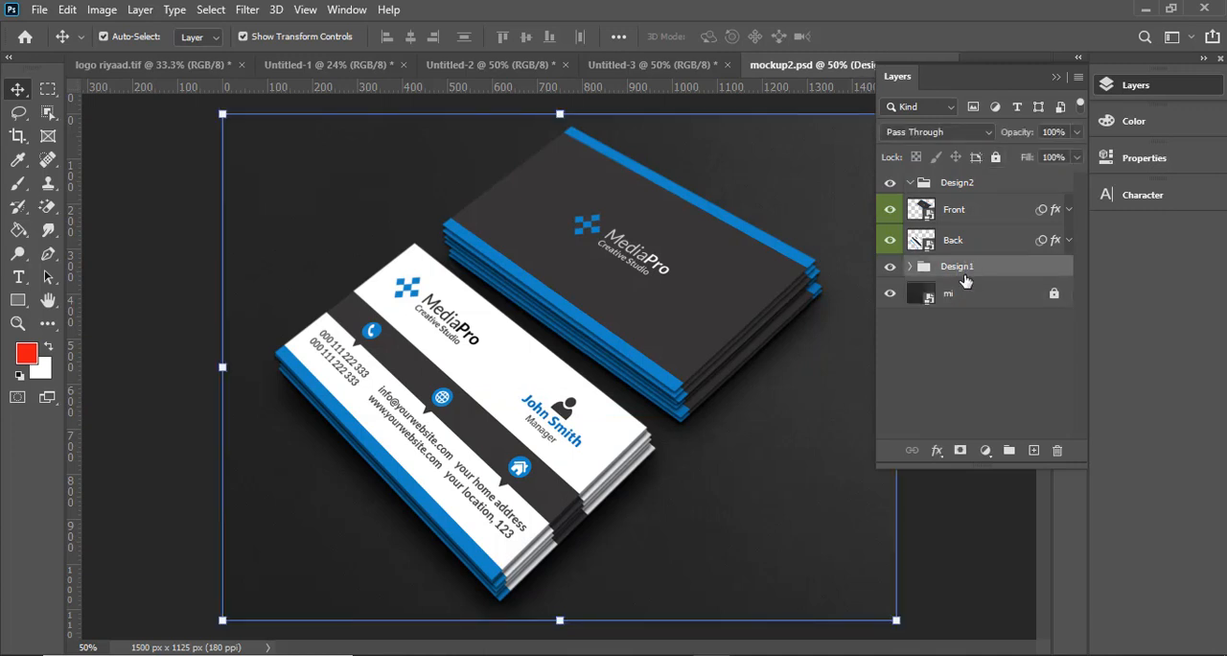
{"action": "left_click", "coordinate": [954, 246]}
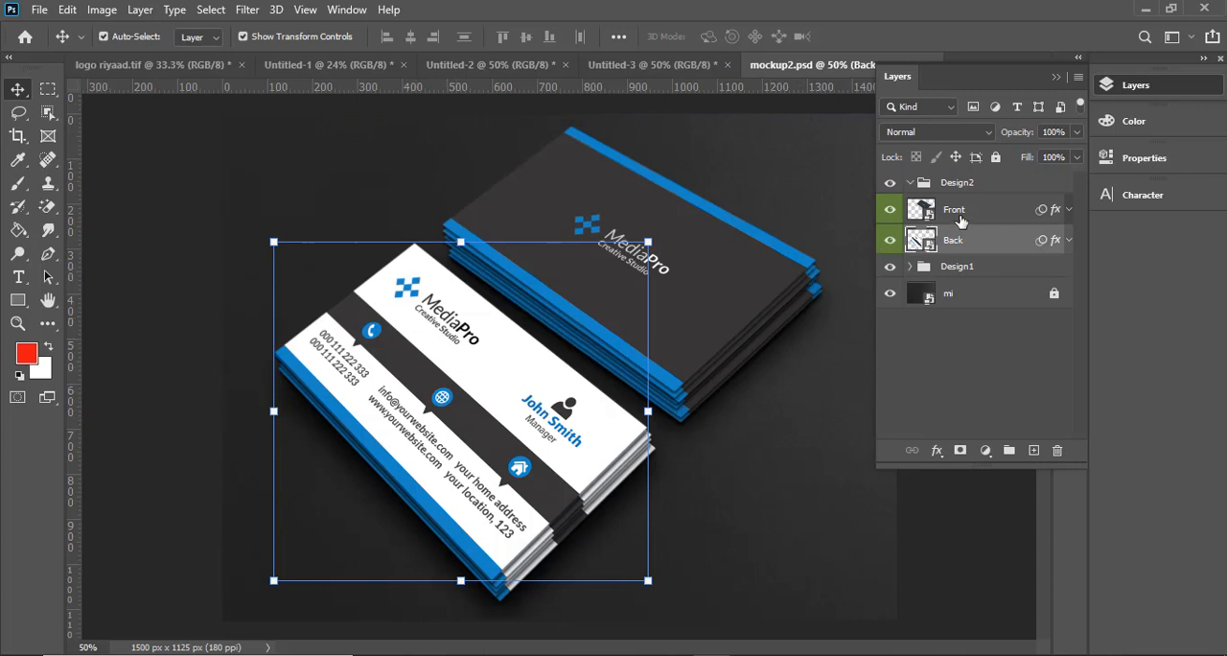
{"action": "left_click", "coordinate": [960, 220]}
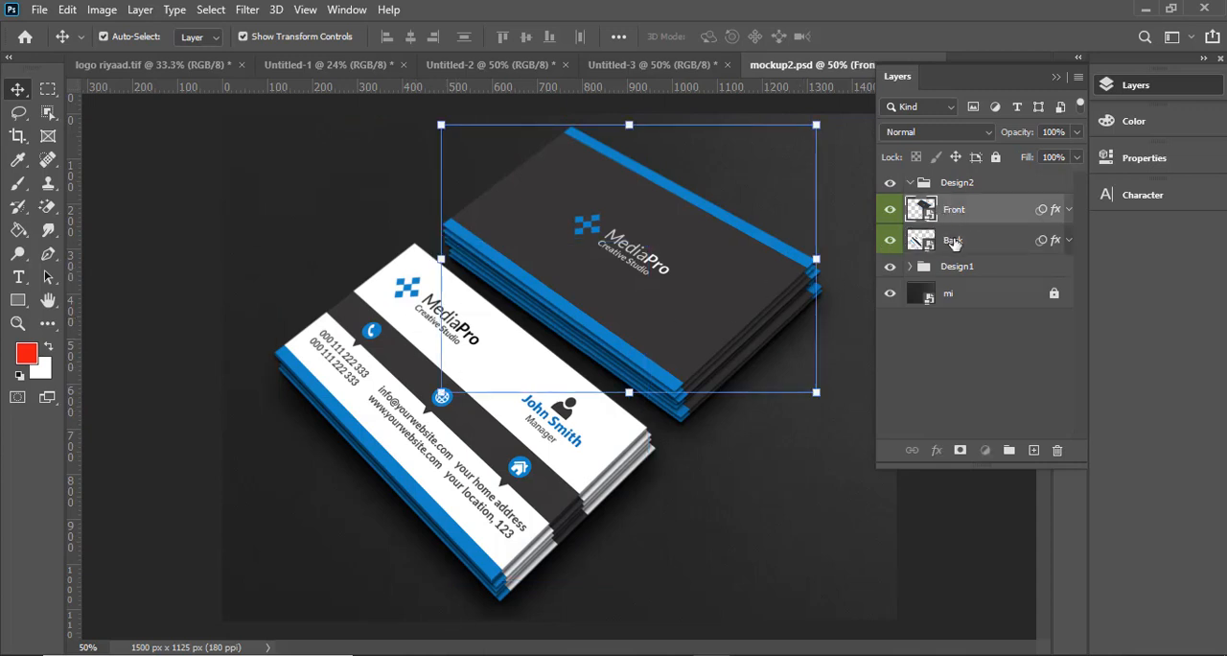
{"action": "left_click", "coordinate": [954, 242]}
{"action": "left_click", "coordinate": [952, 218]}
- Open the Front layer's smart object and place the Hore card image from the Music folder into it
{"action": "double_click", "coordinate": [922, 210]}
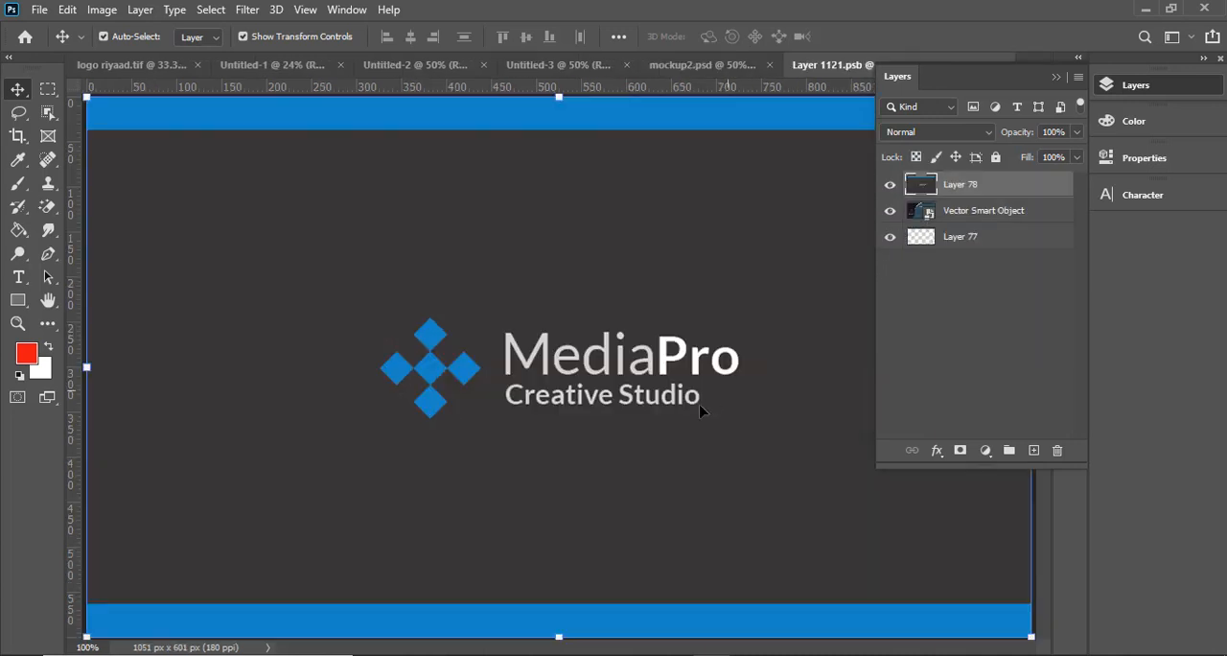
{"action": "key", "text": "ctrl+minus"}
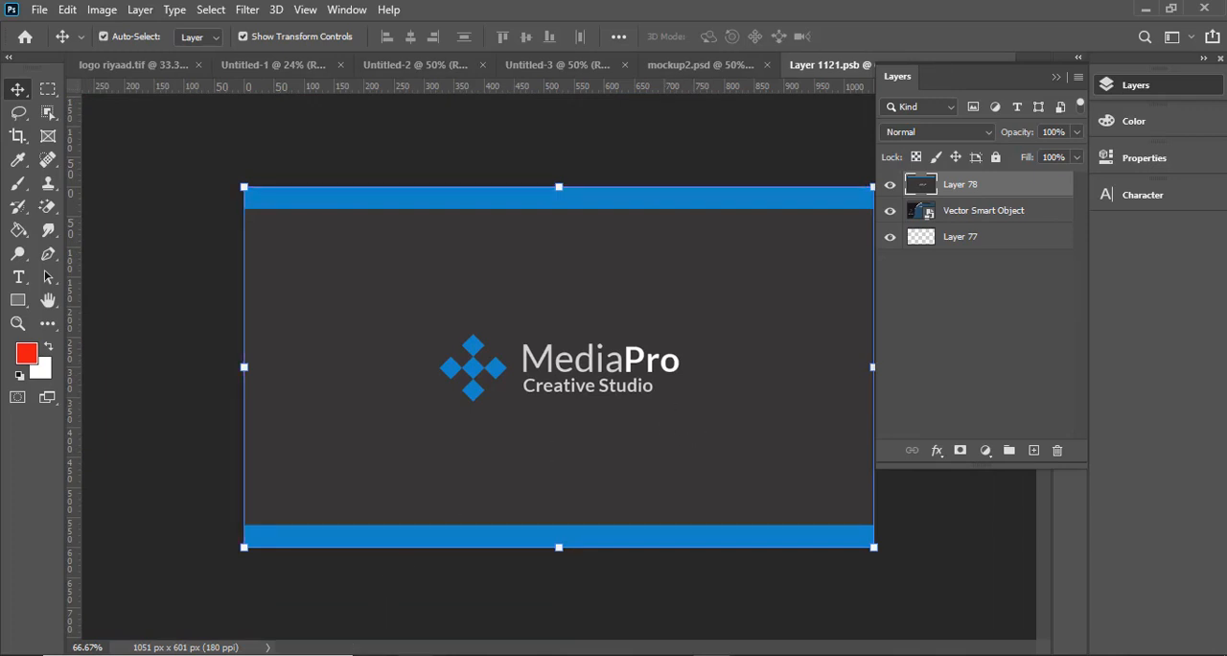
{"action": "left_click", "coordinate": [455, 654]}
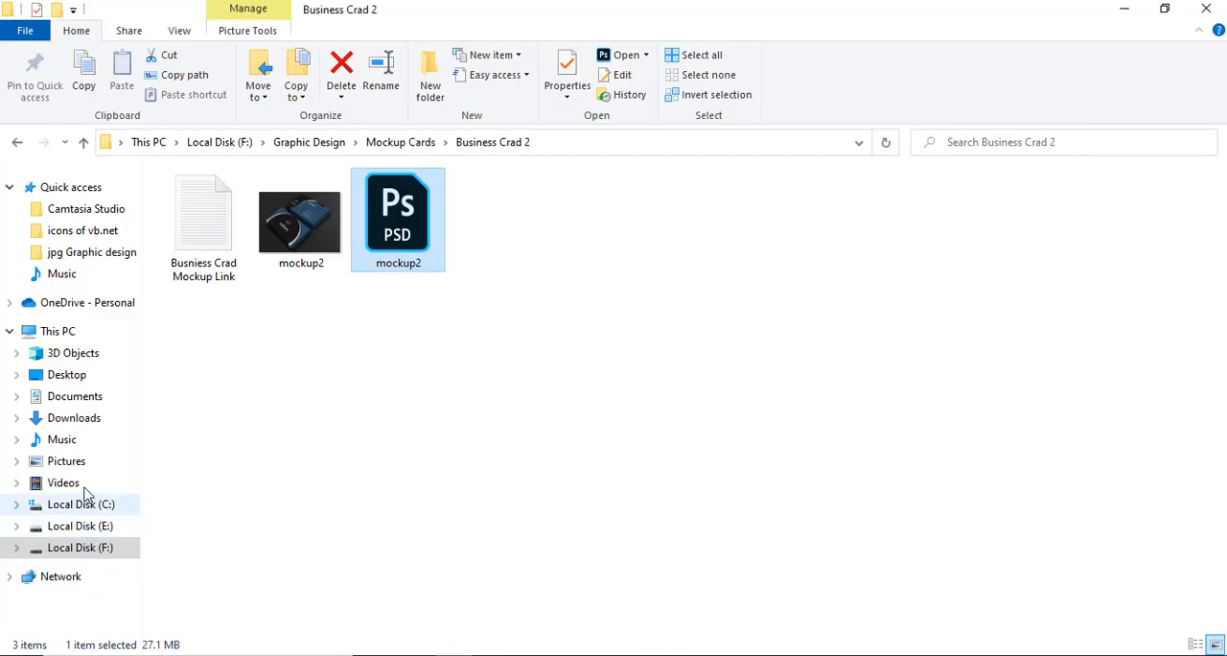
{"action": "left_click", "coordinate": [81, 439]}
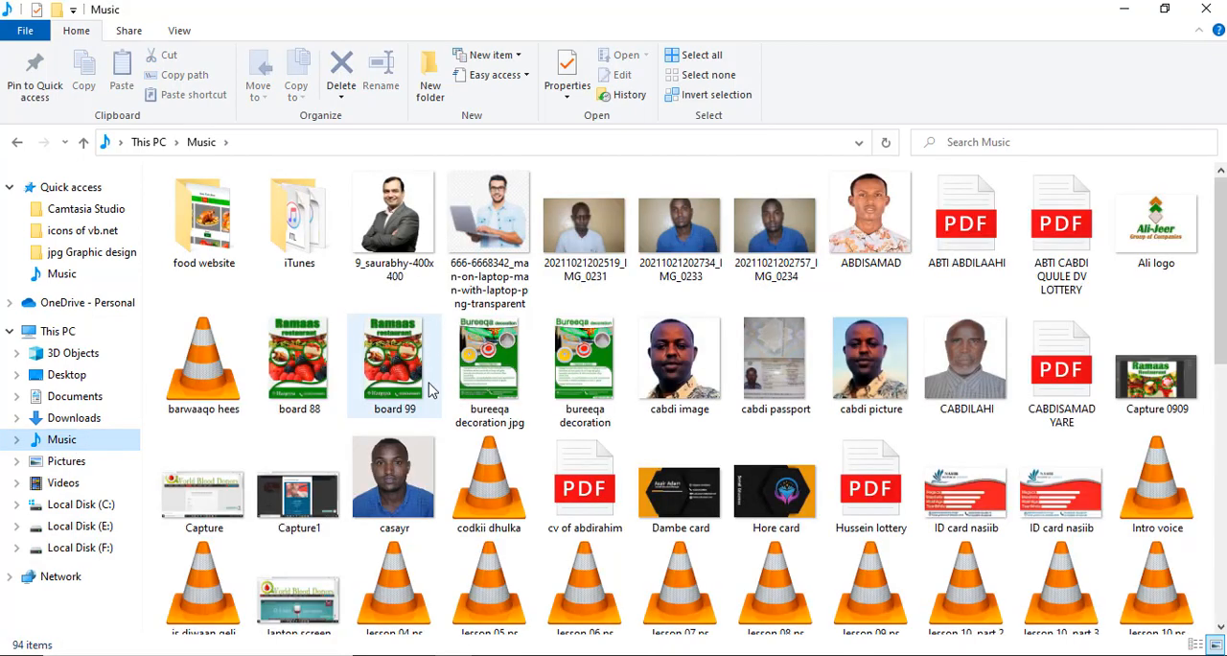
{"action": "scroll", "coordinate": [654, 359], "scroll_direction": "down", "scroll_amount": 4}
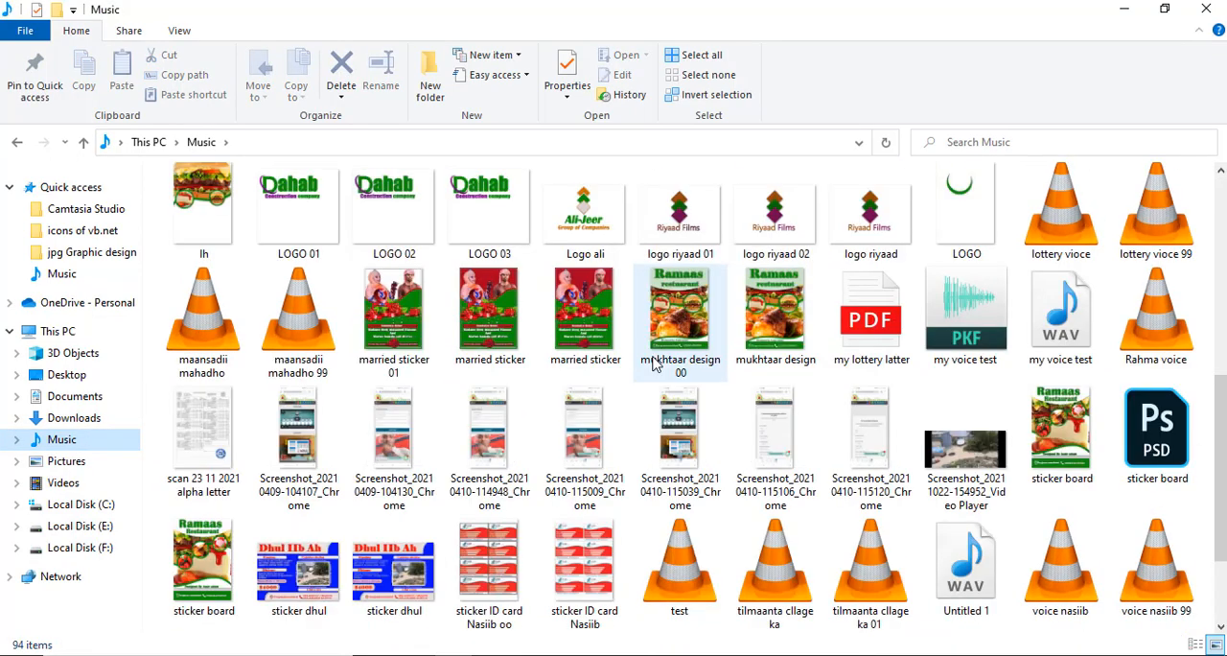
{"action": "scroll", "coordinate": [661, 353], "scroll_direction": "up", "scroll_amount": 2}
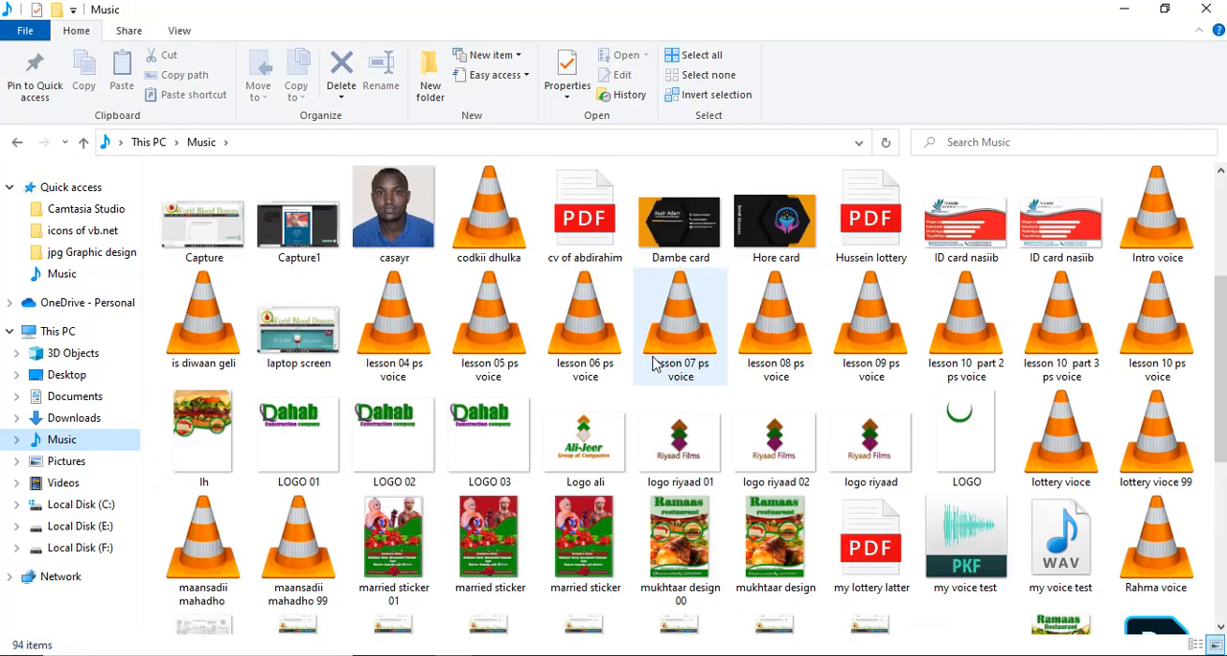
{"action": "left_click", "coordinate": [772, 226]}
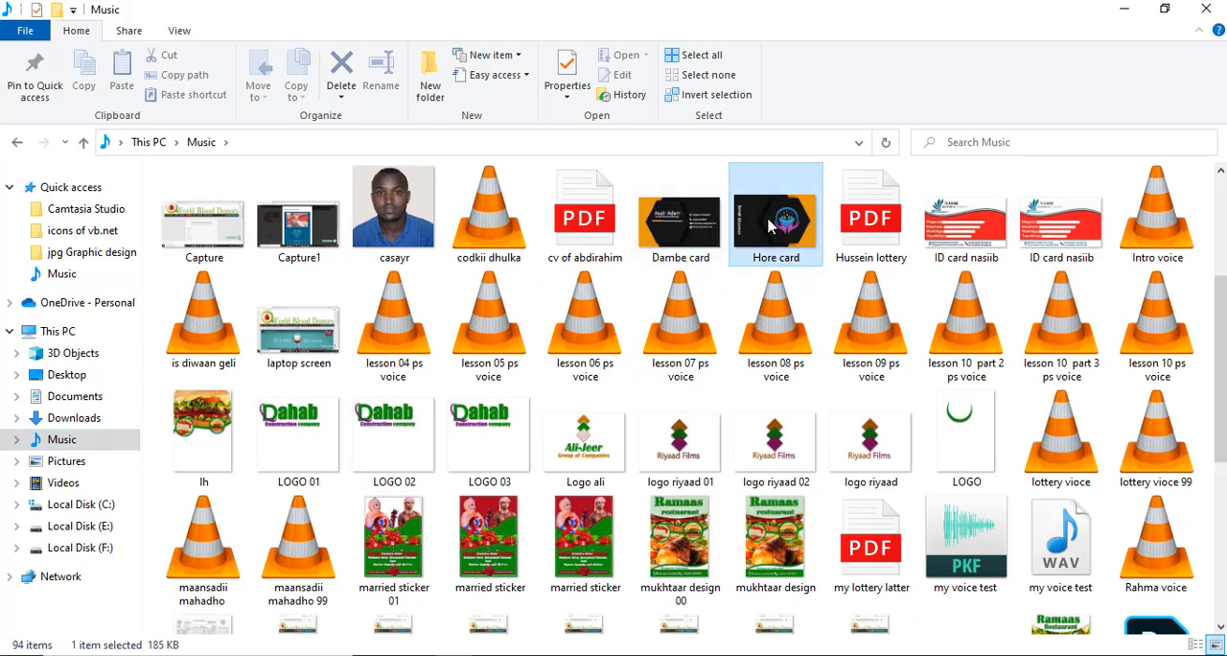
{"action": "left_click_drag", "start_coordinate": [772, 226], "coordinate": [599, 463]}
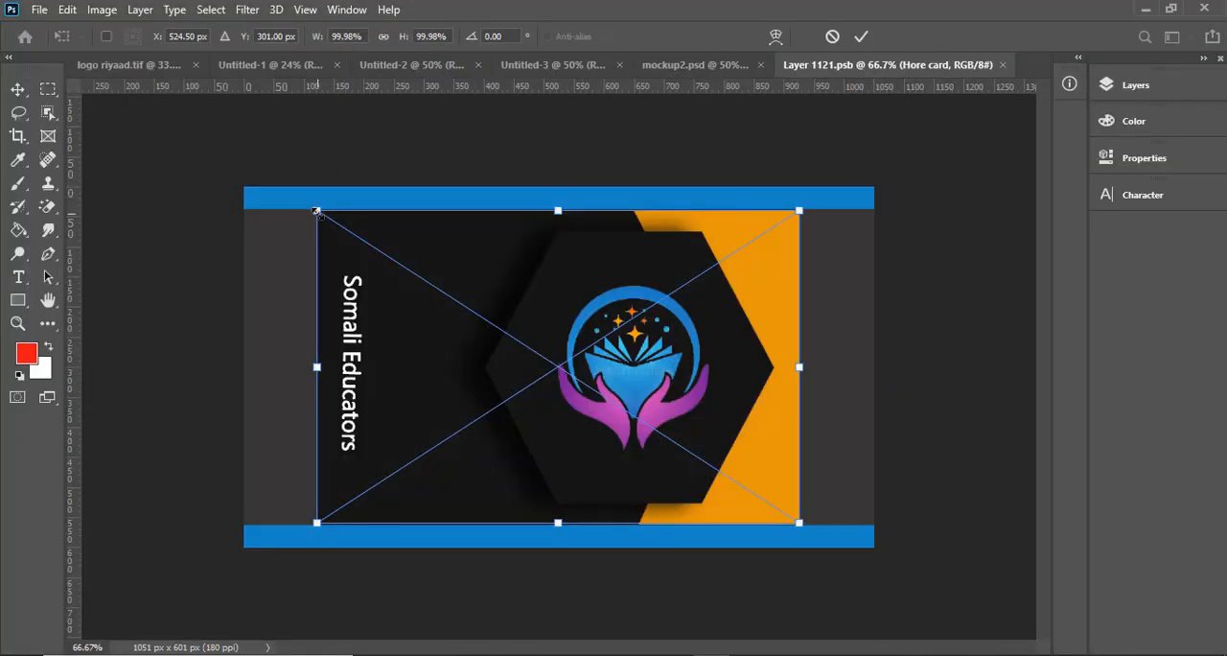
- Stretch the placed Hore card image to fill the whole canvas, and save and close the Front smart object
{"action": "left_click_drag", "start_coordinate": [317, 210], "coordinate": [235, 217]}
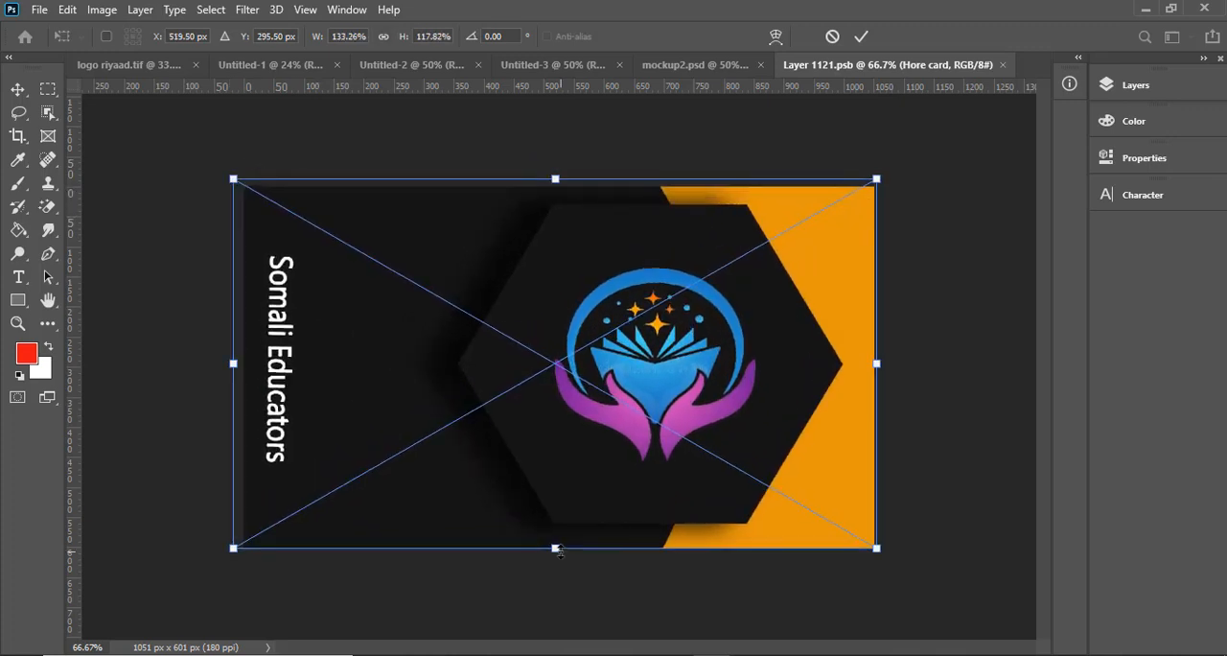
{"action": "left_click_drag", "start_coordinate": [555, 177], "coordinate": [555, 185]}
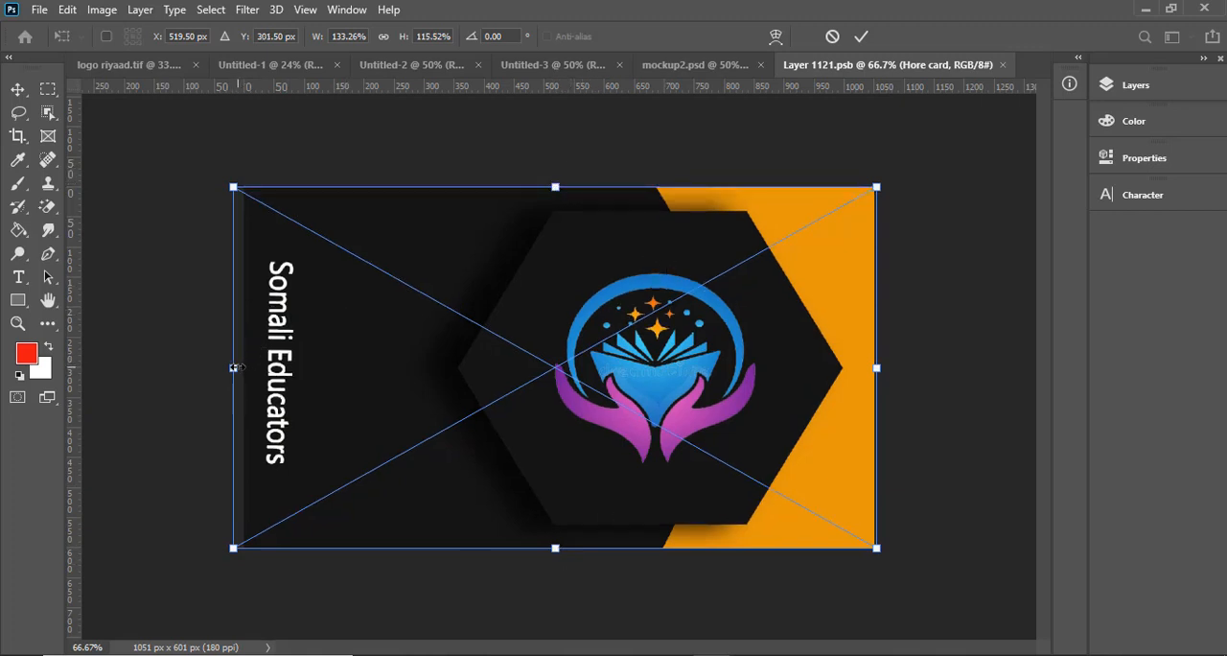
{"action": "left_click_drag", "start_coordinate": [233, 367], "coordinate": [243, 367]}
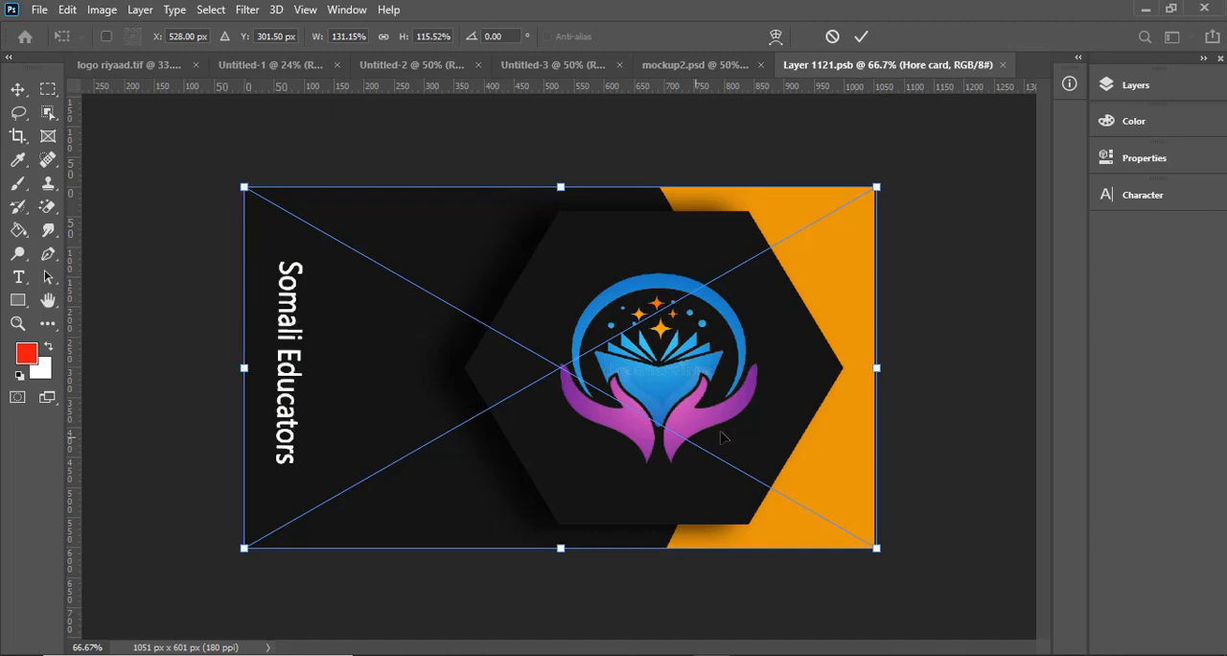
{"action": "left_click_drag", "start_coordinate": [876, 367], "coordinate": [872, 367]}
{"action": "left_click", "coordinate": [864, 37]}
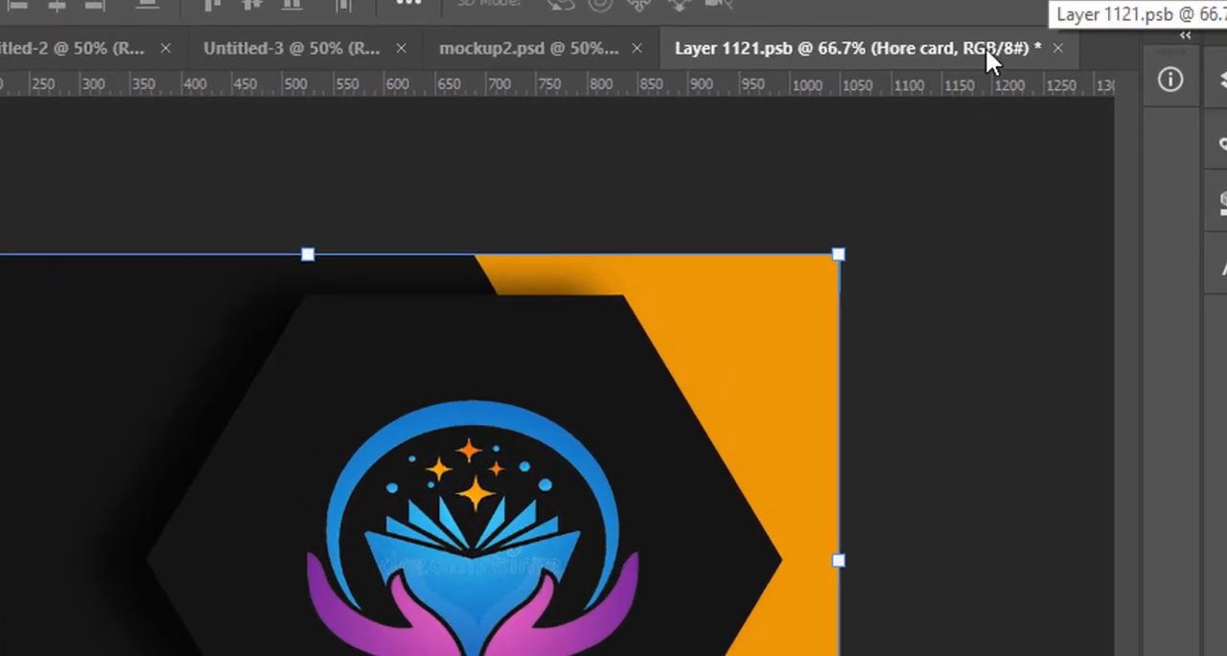
{"action": "left_click", "coordinate": [1055, 48]}
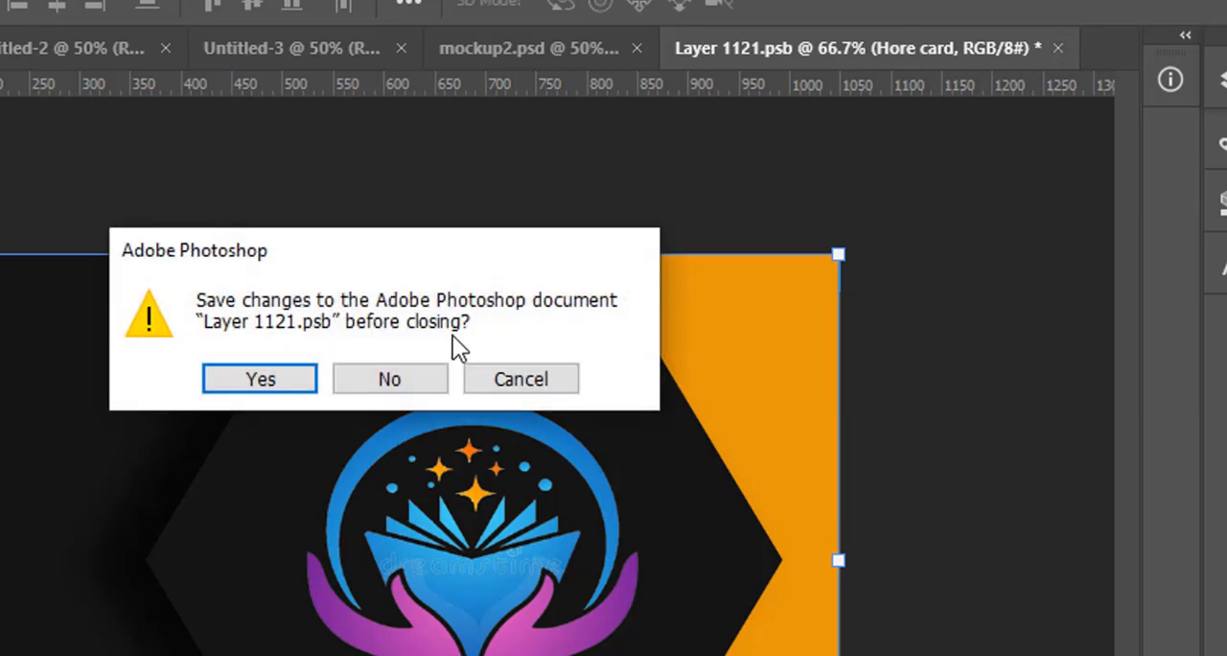
{"action": "left_click", "coordinate": [235, 376]}
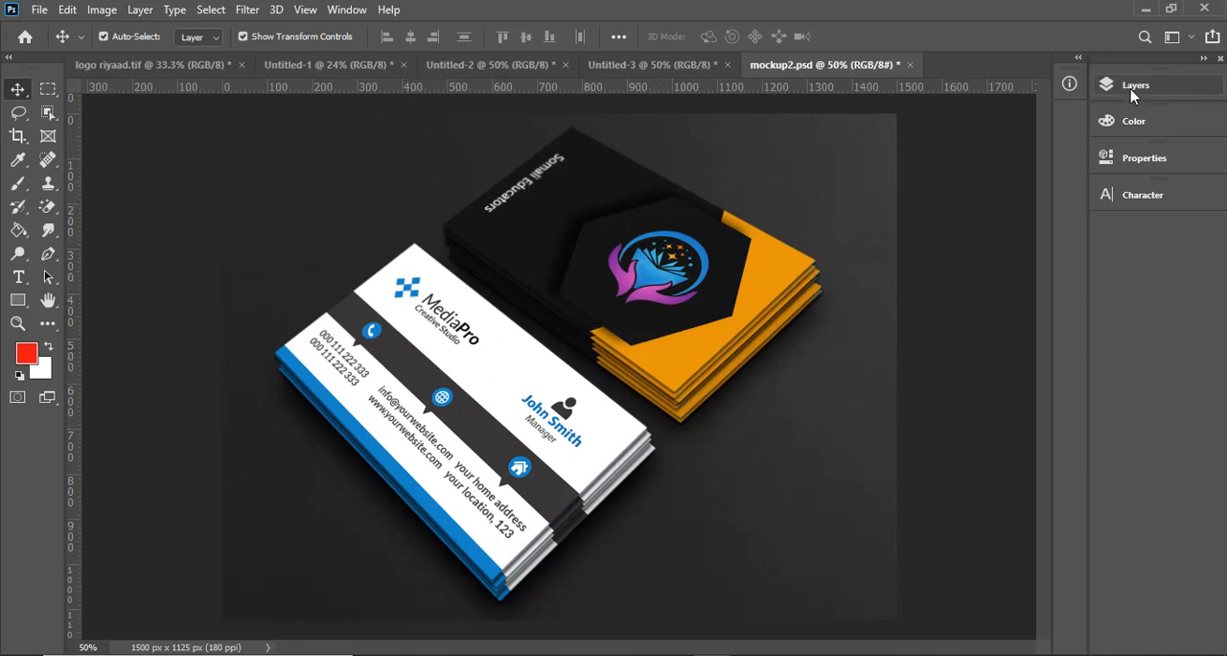
- Open the smart object of the Back layer in the Design2 group and place the Dambe card image from the Music folder into it
{"action": "left_click", "coordinate": [1102, 88]}
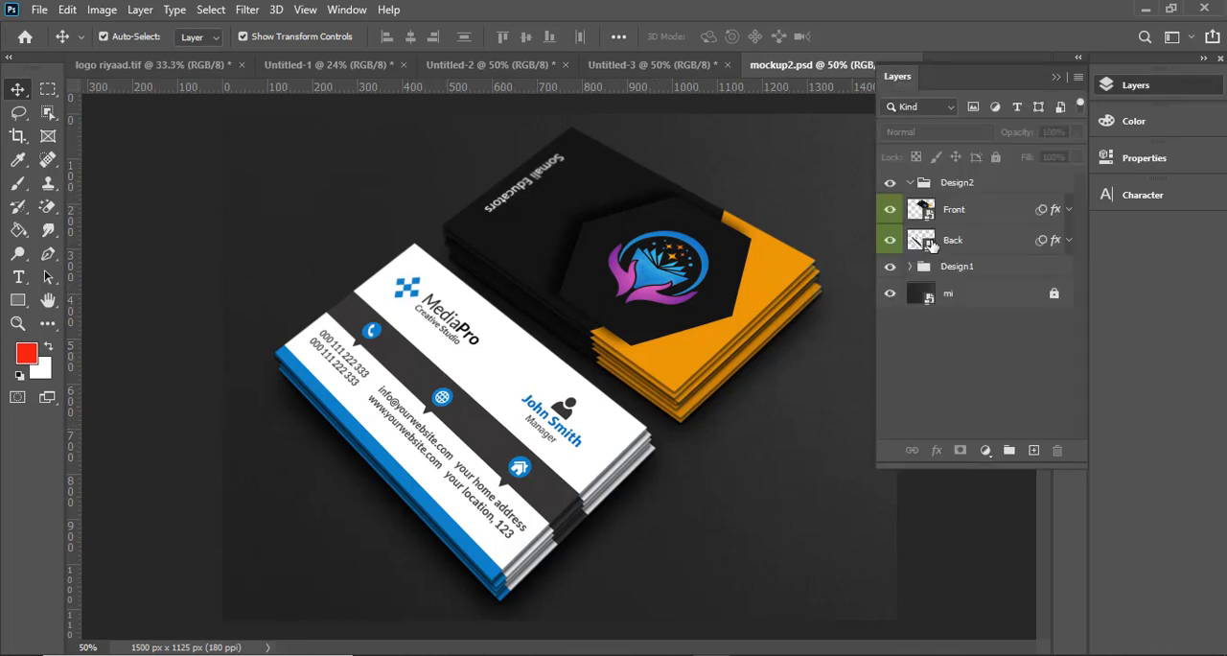
{"action": "double_click", "coordinate": [931, 245]}
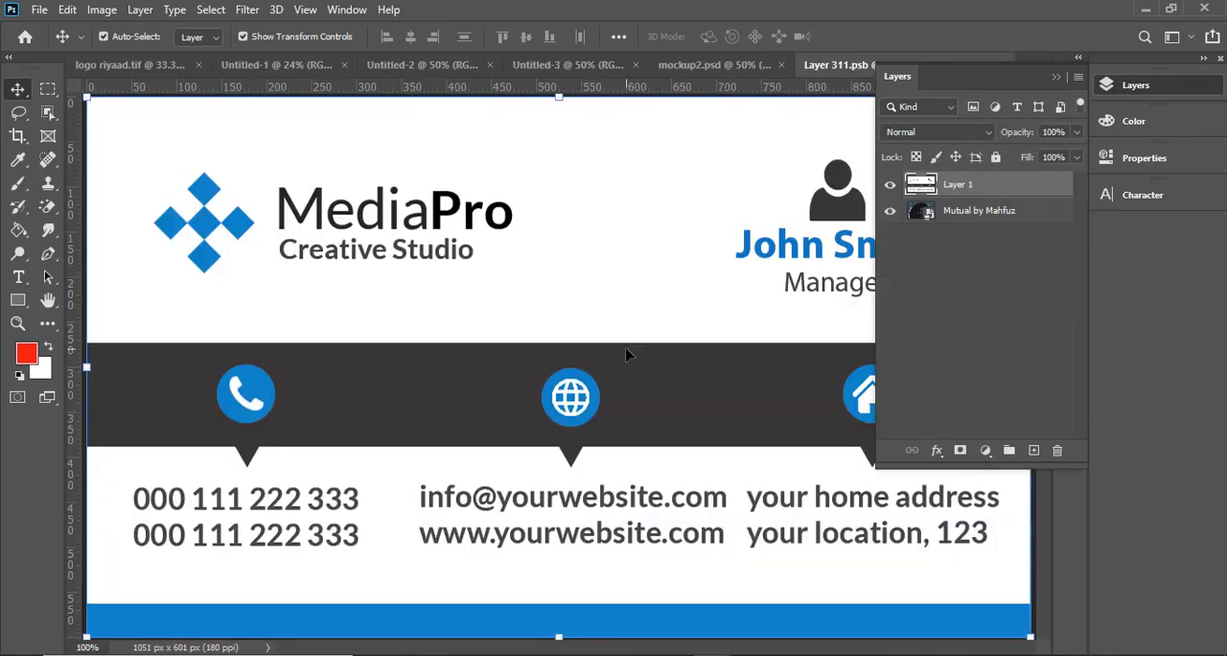
{"action": "key", "text": "ctrl+minus"}
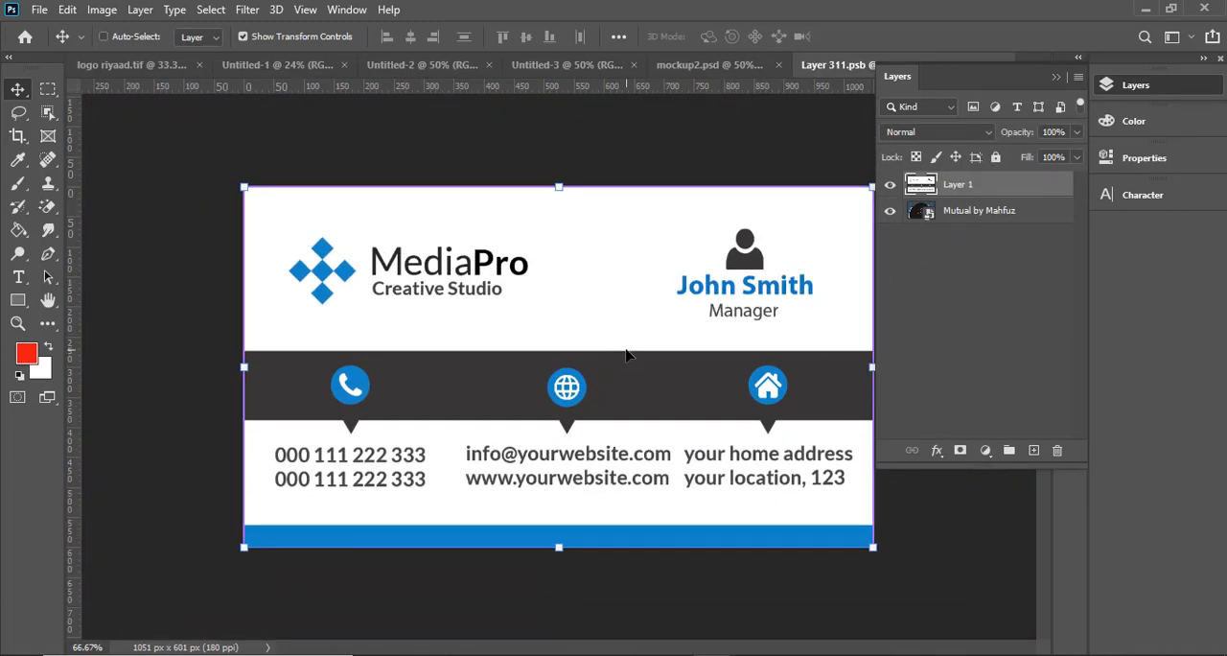
{"action": "left_click", "coordinate": [453, 654]}
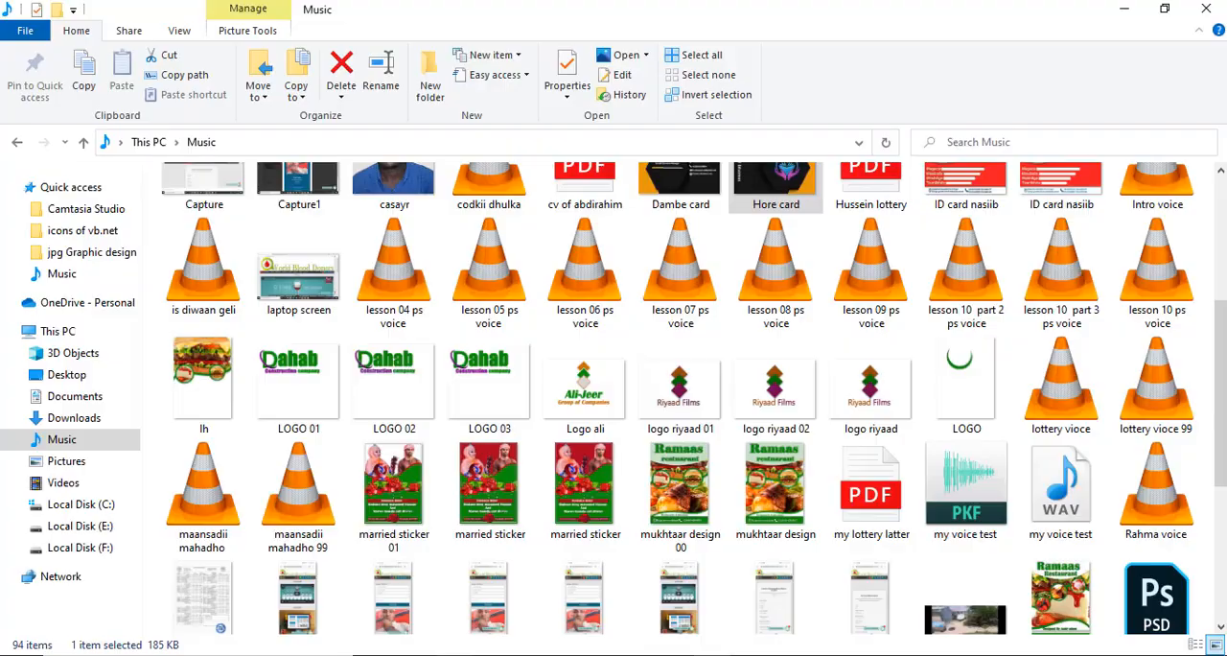
{"action": "scroll", "coordinate": [706, 230], "scroll_direction": "up", "scroll_amount": 3}
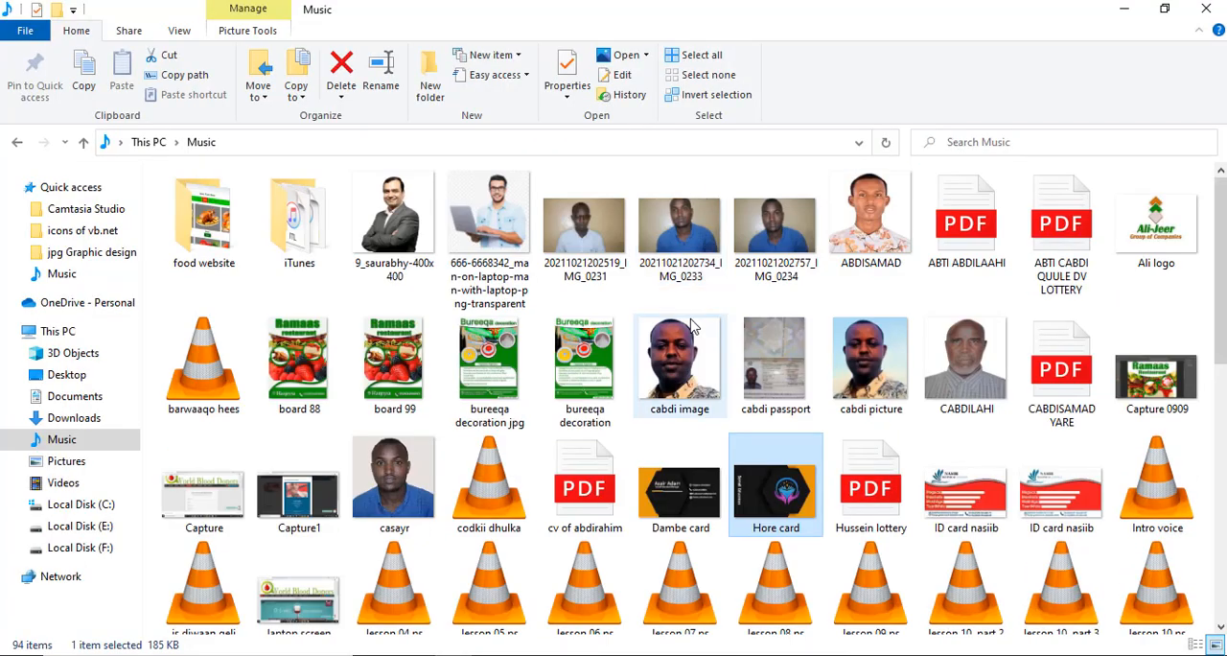
{"action": "left_click", "coordinate": [684, 487]}
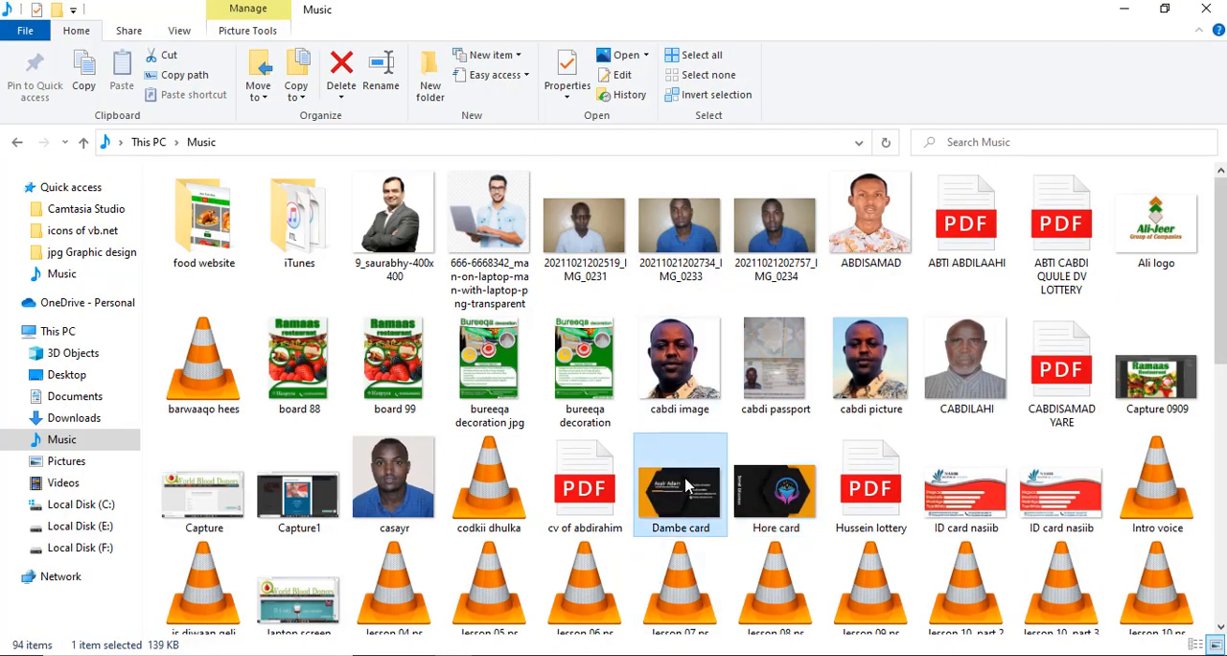
{"action": "left_click_drag", "start_coordinate": [684, 487], "coordinate": [596, 464]}
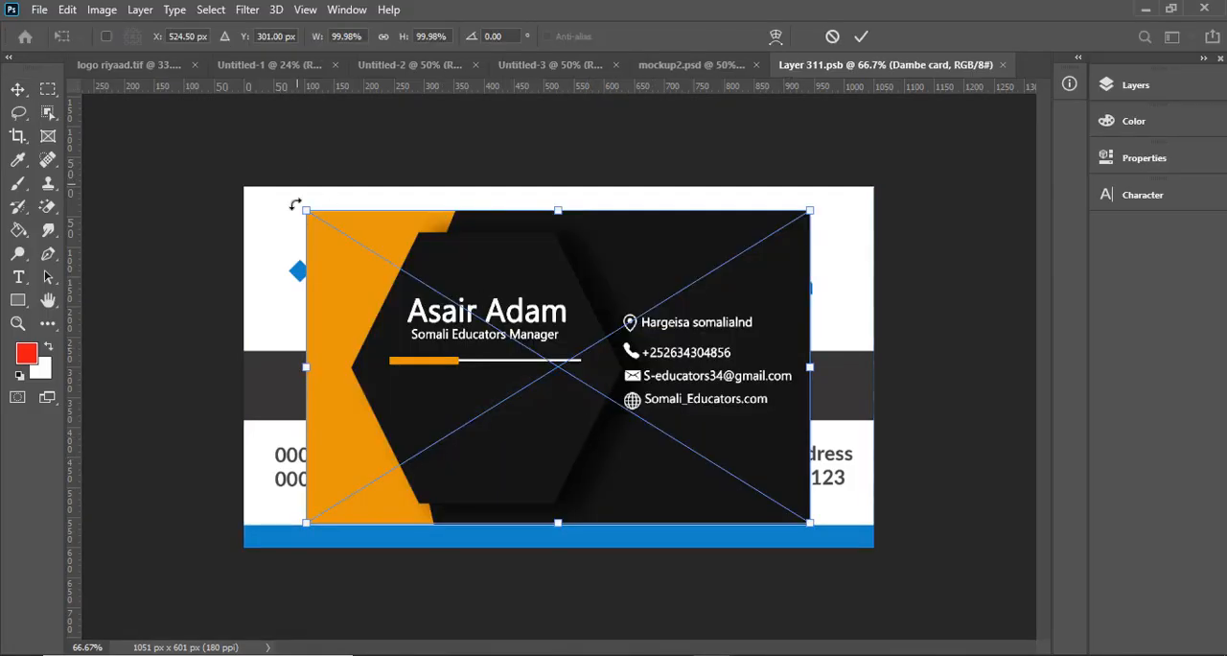
- Stretch the placed Dambe card image to cover the whole canvas, closing the thin gap along its upper edge
{"action": "left_click_drag", "start_coordinate": [301, 210], "coordinate": [240, 188]}
{"action": "left_click_drag", "start_coordinate": [808, 525], "coordinate": [873, 546]}
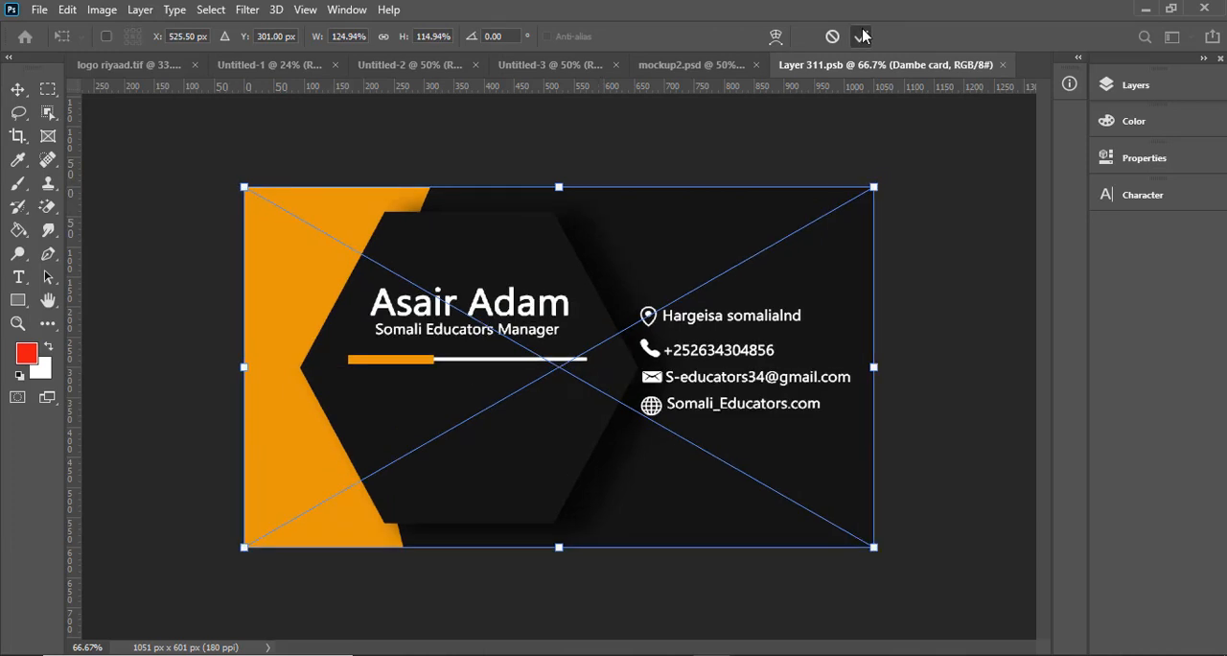
{"action": "left_click", "coordinate": [861, 37]}
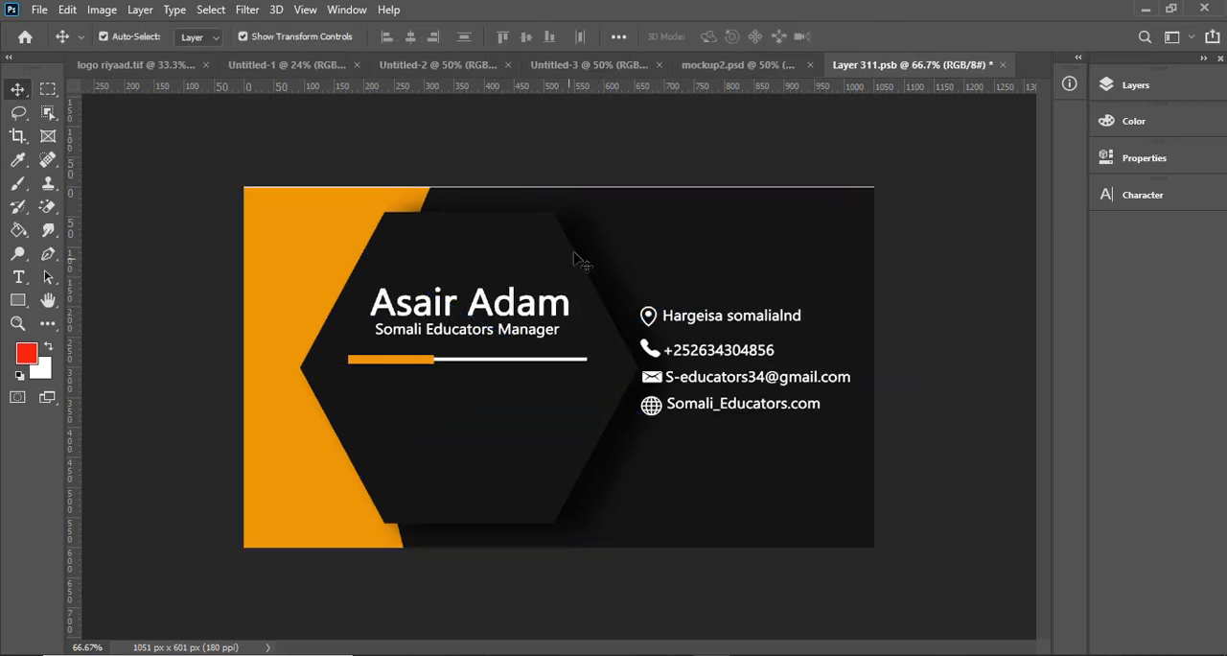
{"action": "left_click", "coordinate": [410, 251]}
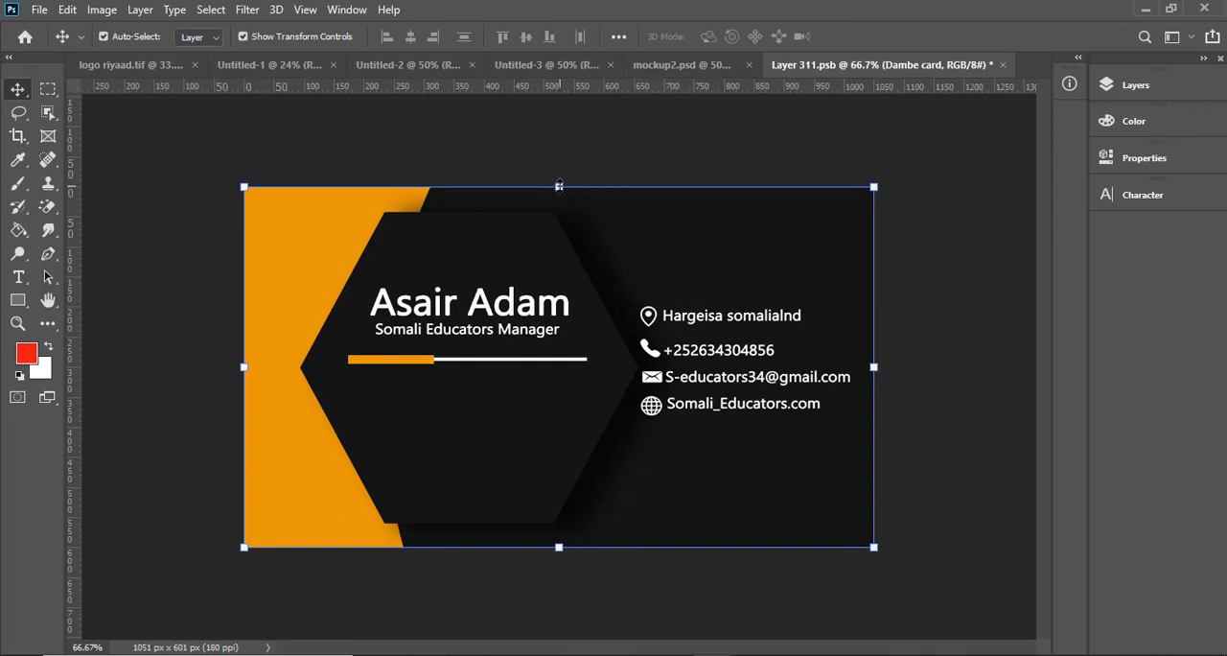
{"action": "left_click_drag", "start_coordinate": [559, 185], "coordinate": [559, 182]}
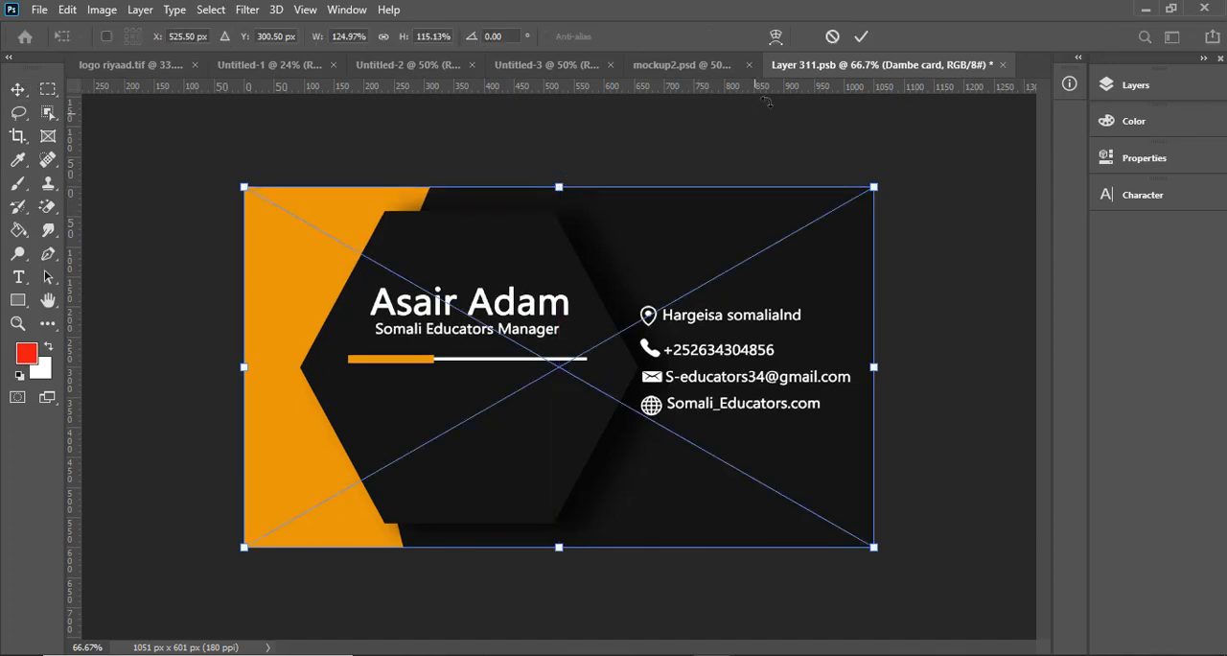
{"action": "key", "text": "Return"}
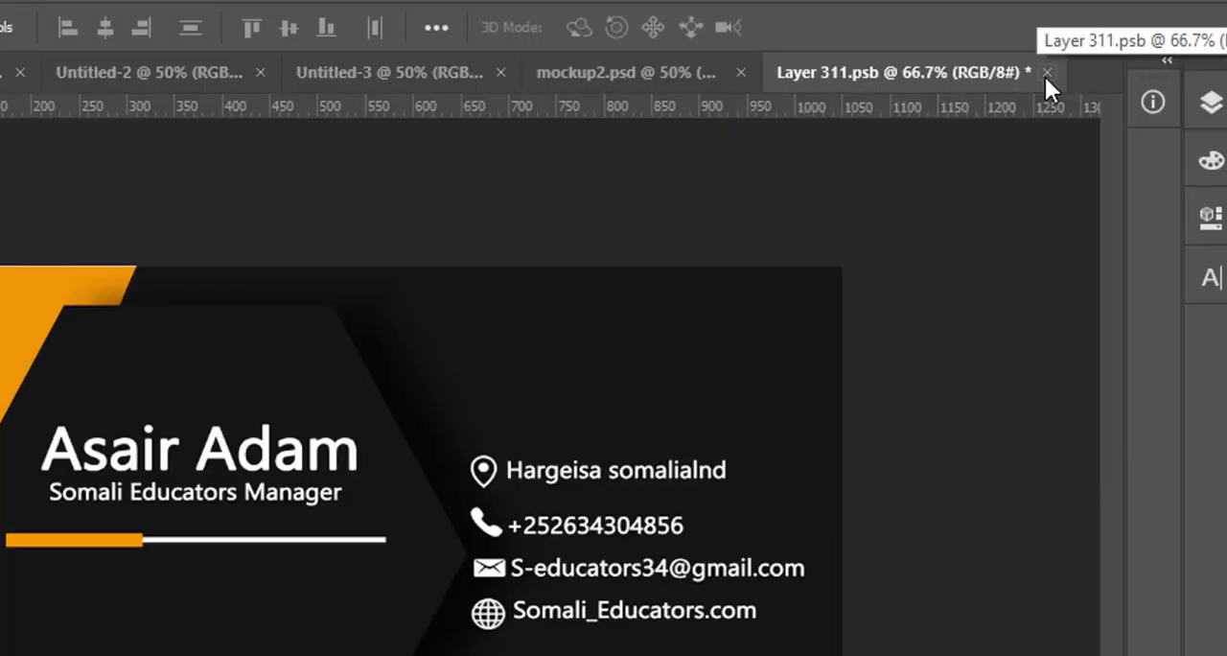
- Save and close the Back smart object to update the mockup, and clear the layer selection
{"action": "left_click", "coordinate": [1047, 72]}
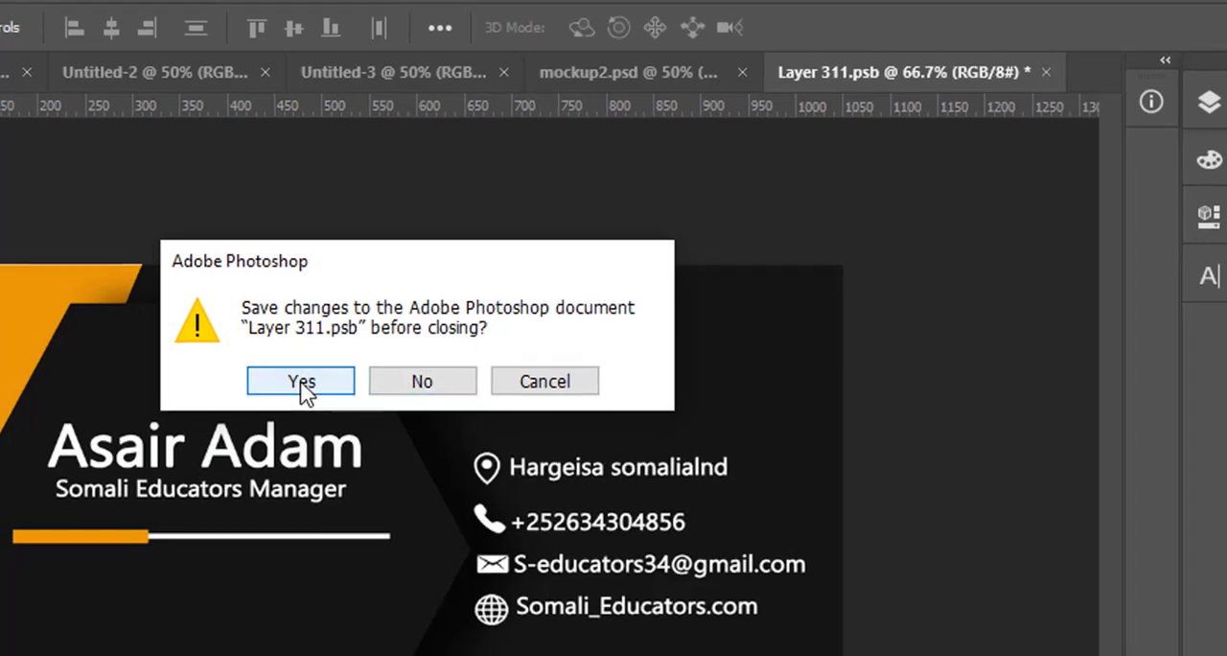
{"action": "left_click", "coordinate": [297, 386]}
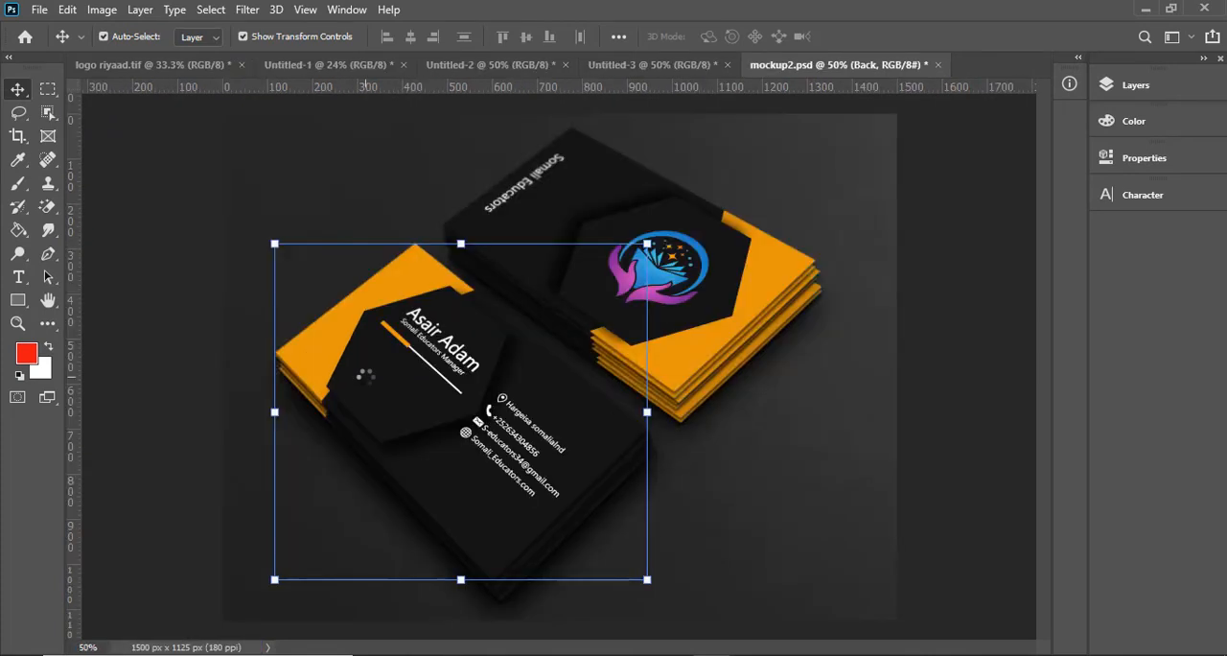
{"action": "left_click", "coordinate": [126, 280]}
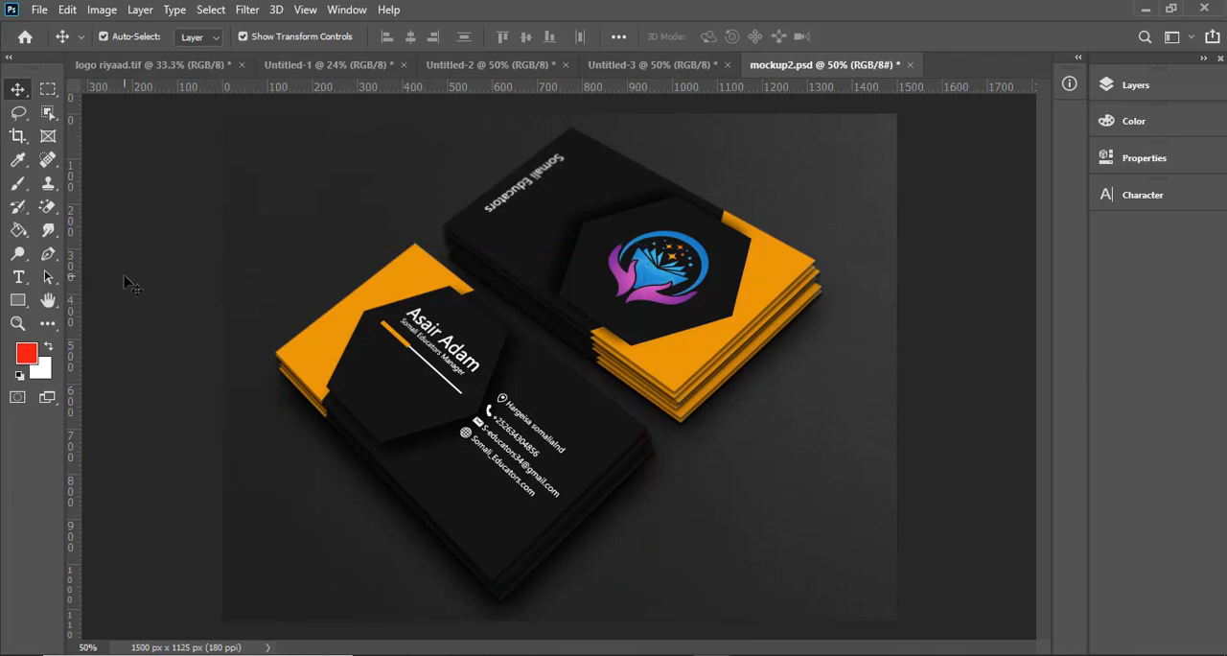
- Examine the updated mockup, checking both card stacks as a whole and the contact details on the back card up close
{"action": "key", "text": "ctrl+plus"}
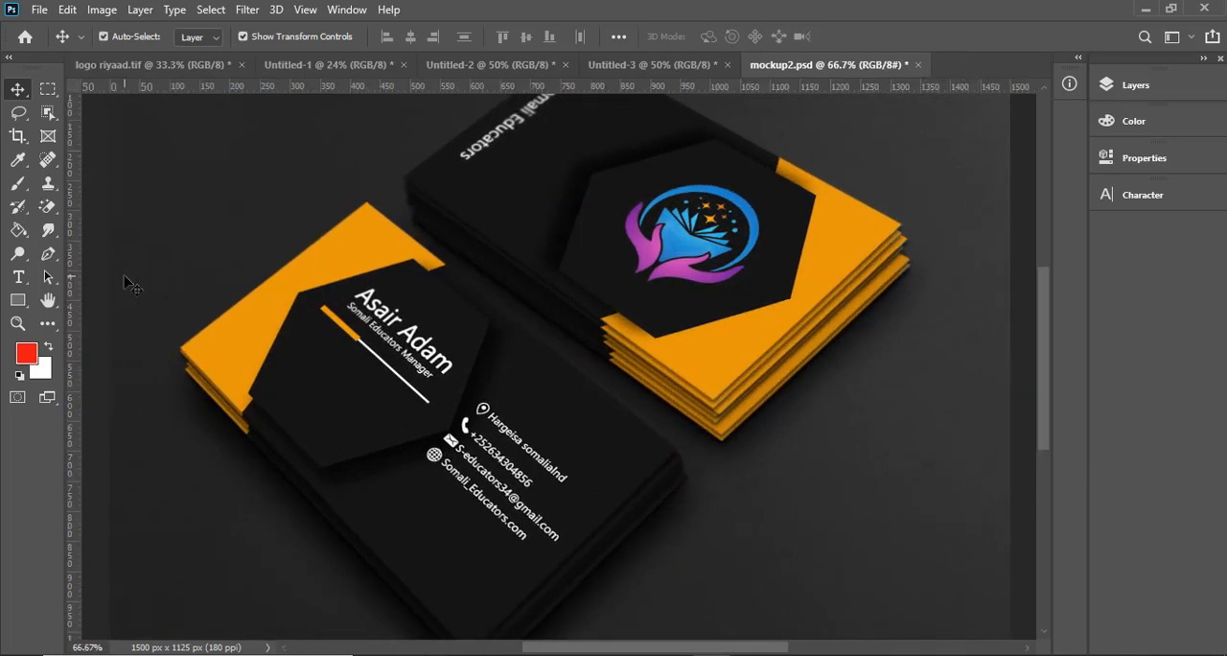
{"action": "scroll", "coordinate": [407, 331], "scroll_direction": "up", "scroll_amount": 1}
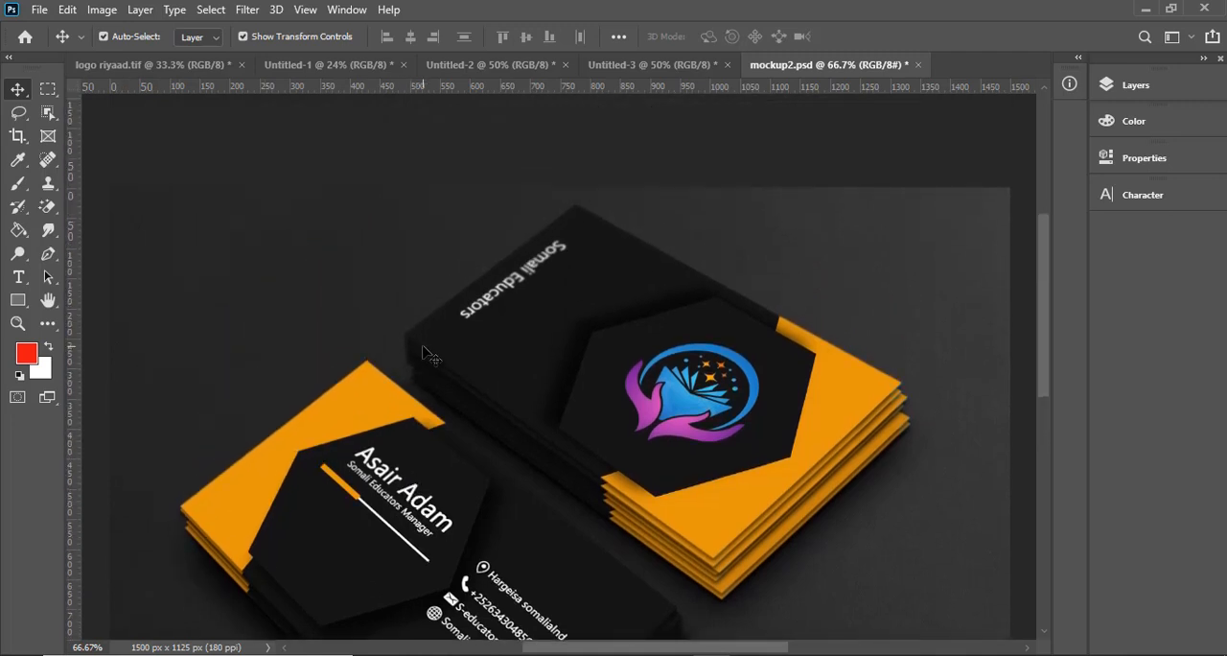
{"action": "scroll", "coordinate": [436, 355], "scroll_direction": "down", "scroll_amount": 3}
{"action": "scroll", "coordinate": [441, 384], "scroll_direction": "down", "scroll_amount": 3}
{"action": "scroll", "coordinate": [441, 408], "scroll_direction": "up", "scroll_amount": 5}
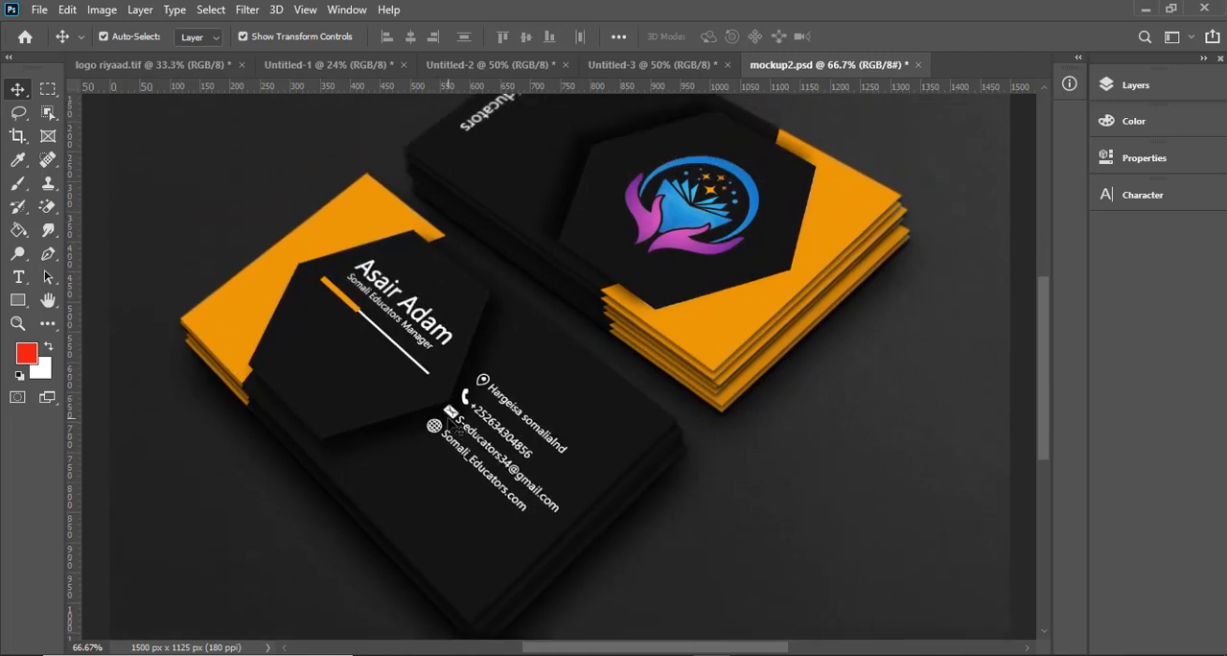
{"action": "scroll", "coordinate": [450, 426], "scroll_direction": "down", "scroll_amount": 1}
{"action": "scroll", "coordinate": [451, 421], "scroll_direction": "down", "scroll_amount": 2}
{"action": "scroll", "coordinate": [458, 419], "scroll_direction": "up", "scroll_amount": 4}
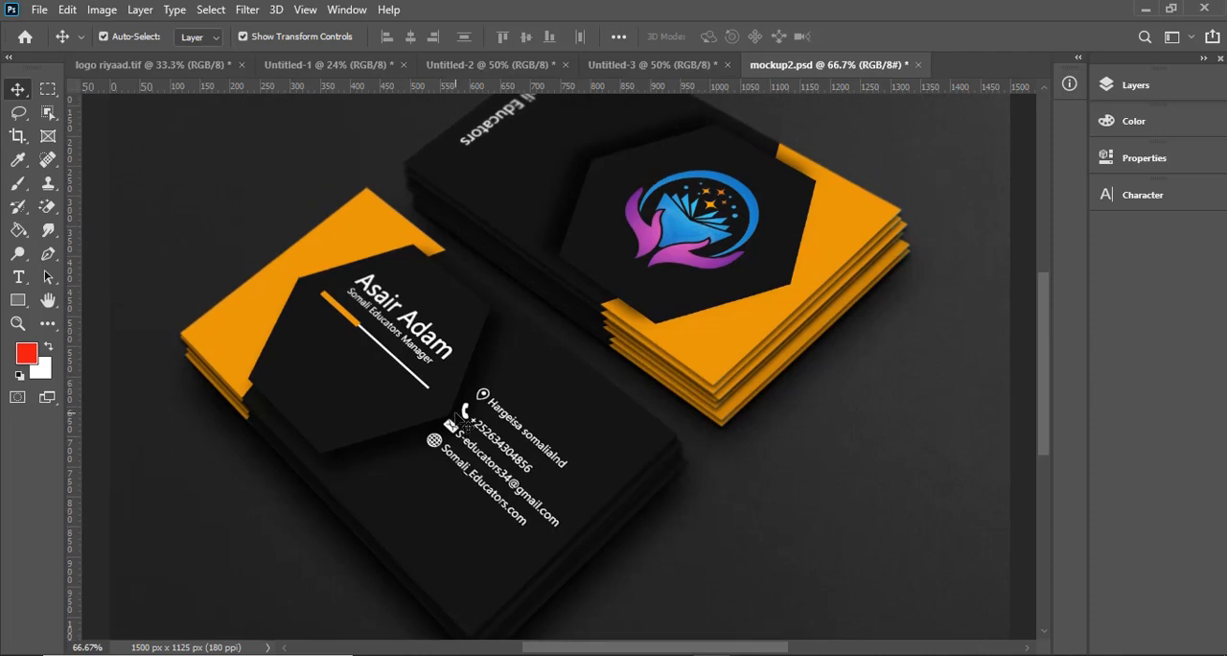
{"action": "scroll", "coordinate": [462, 415], "scroll_direction": "down", "scroll_amount": 2}
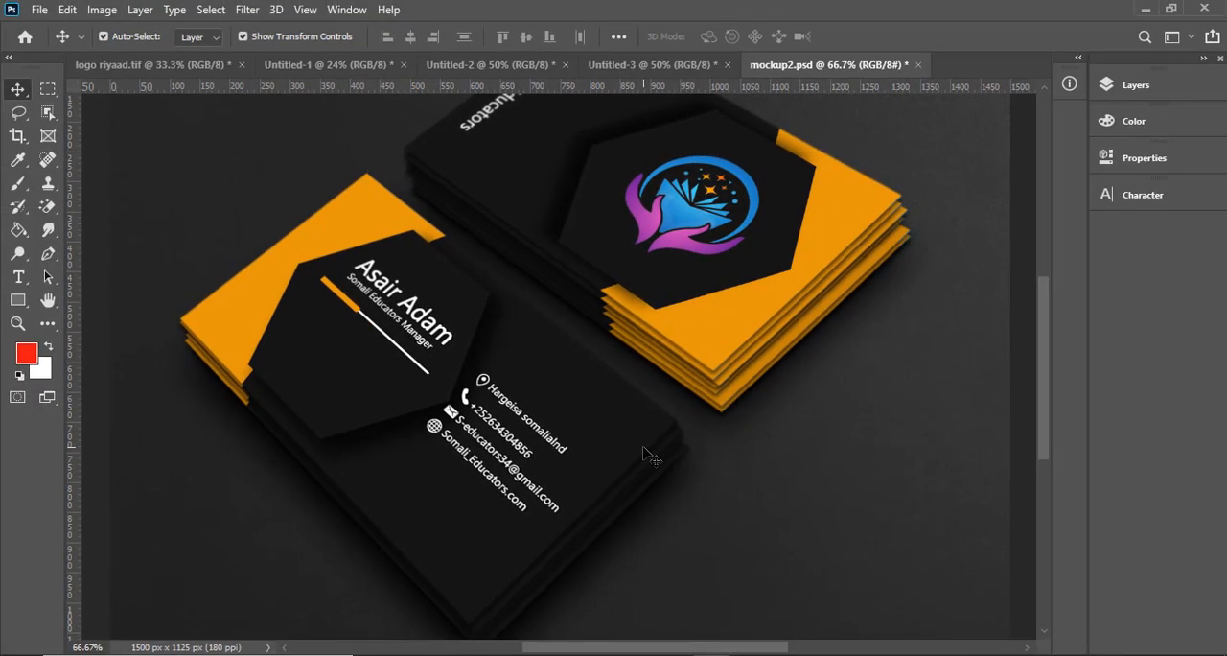
{"action": "key", "text": "ctrl+plus"}
{"action": "key", "text": "ctrl+minus"}
{"action": "key", "text": "ctrl+plus"}
{"action": "key", "text": "ctrl+plus"}
{"action": "scroll", "coordinate": [522, 455], "scroll_direction": "down", "scroll_amount": 3}
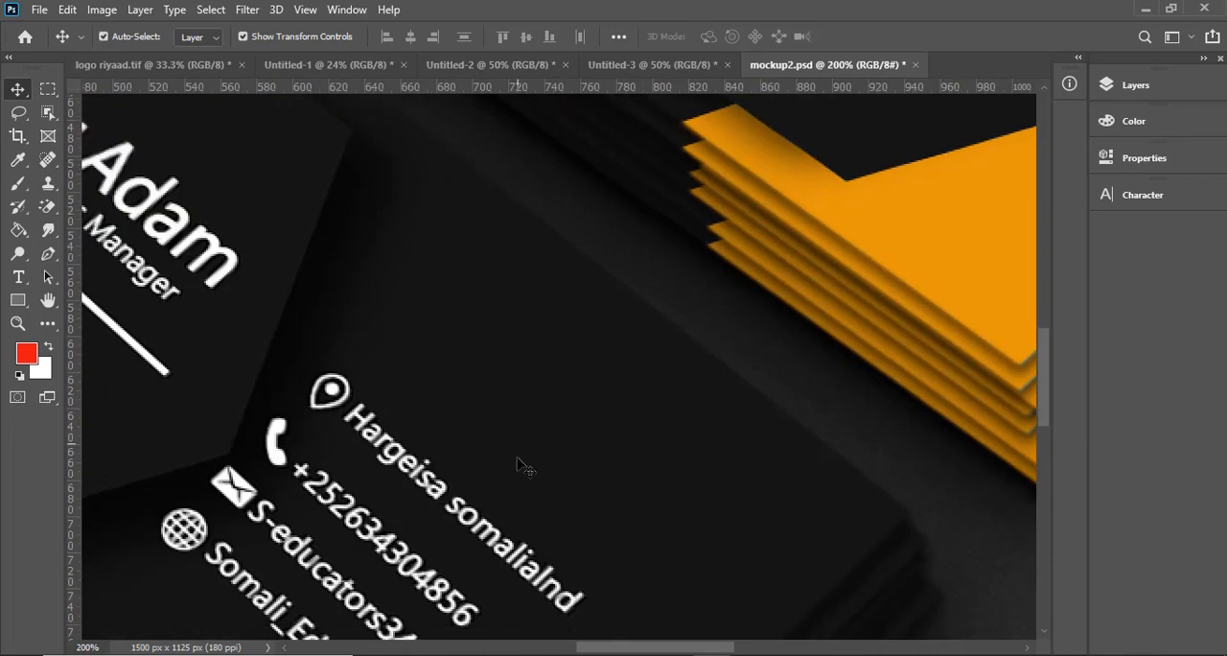
{"action": "key", "text": "ctrl+minus"}
{"action": "key", "text": "ctrl+minus"}
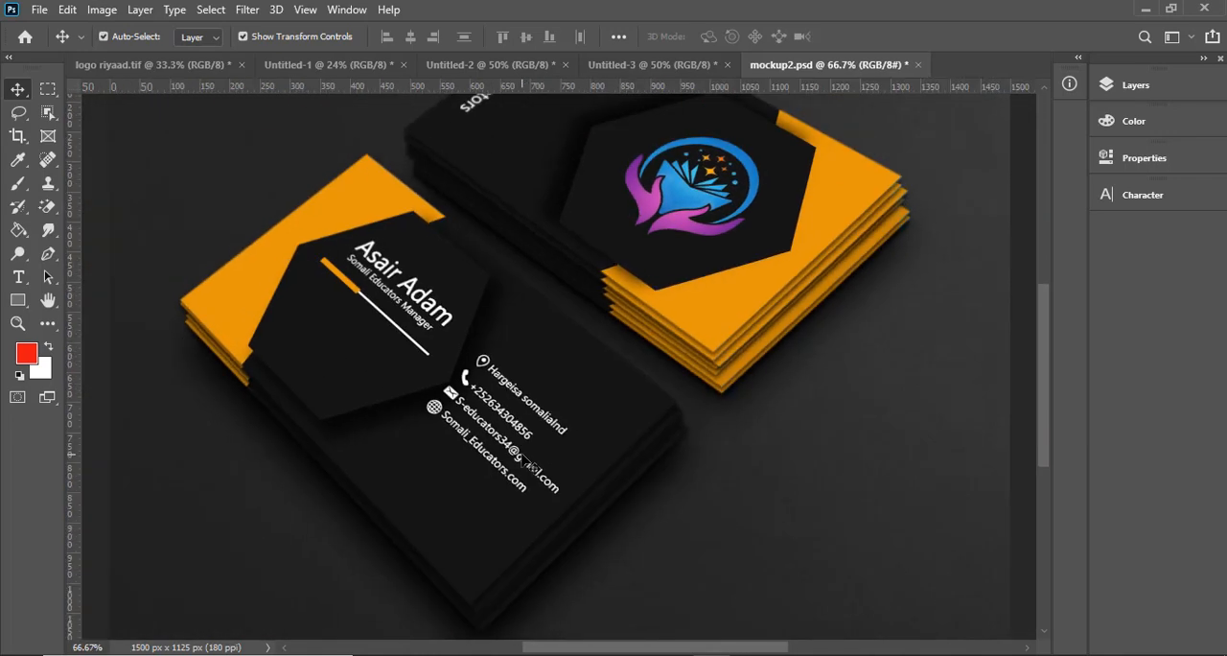
{"action": "key", "text": "ctrl+minus"}
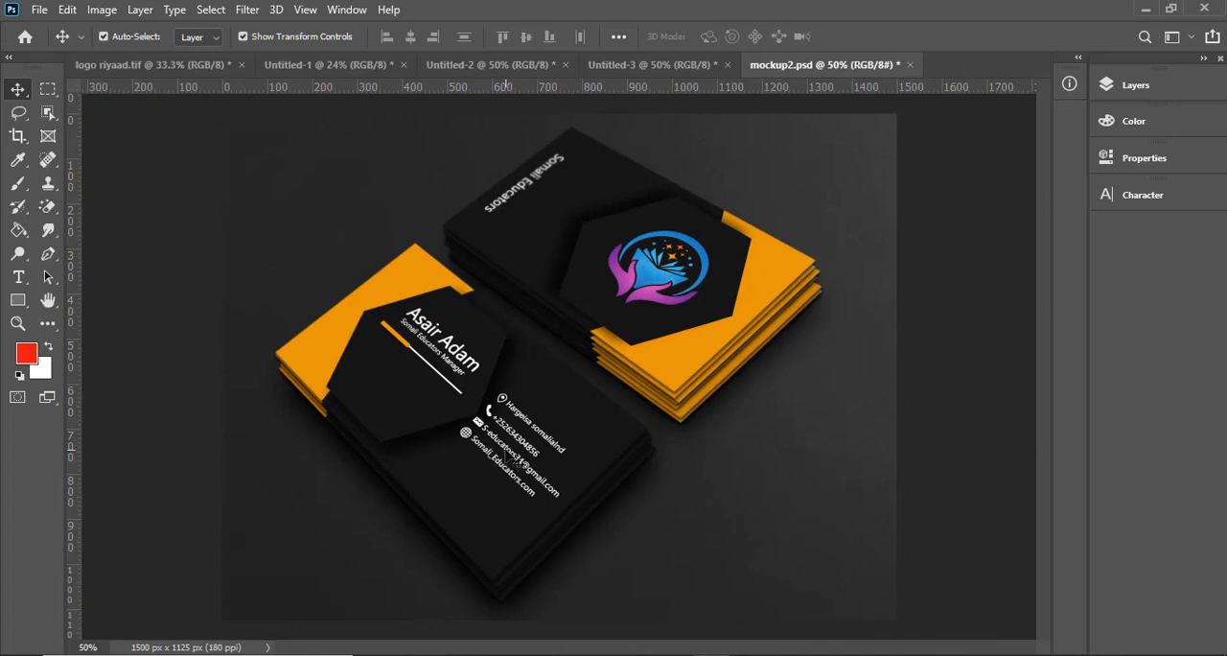
{"action": "key", "text": "ctrl+plus"}
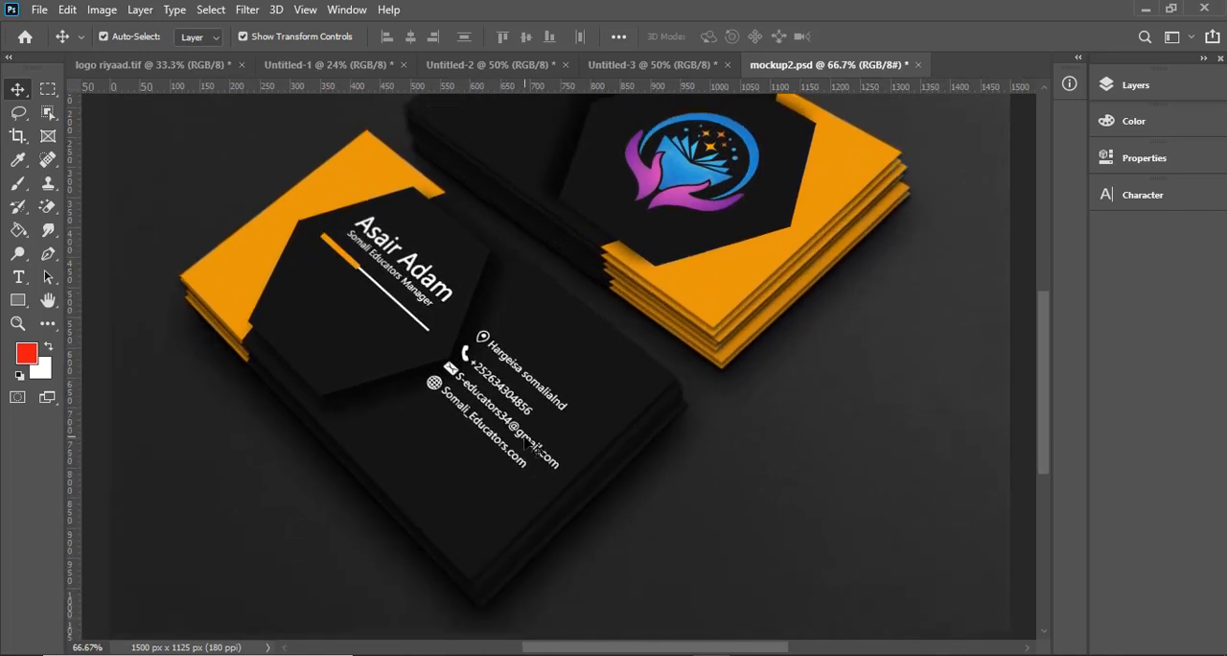
{"action": "scroll", "coordinate": [524, 437], "scroll_direction": "up", "scroll_amount": 12}
{"action": "scroll", "coordinate": [519, 440], "scroll_direction": "down", "scroll_amount": 13}
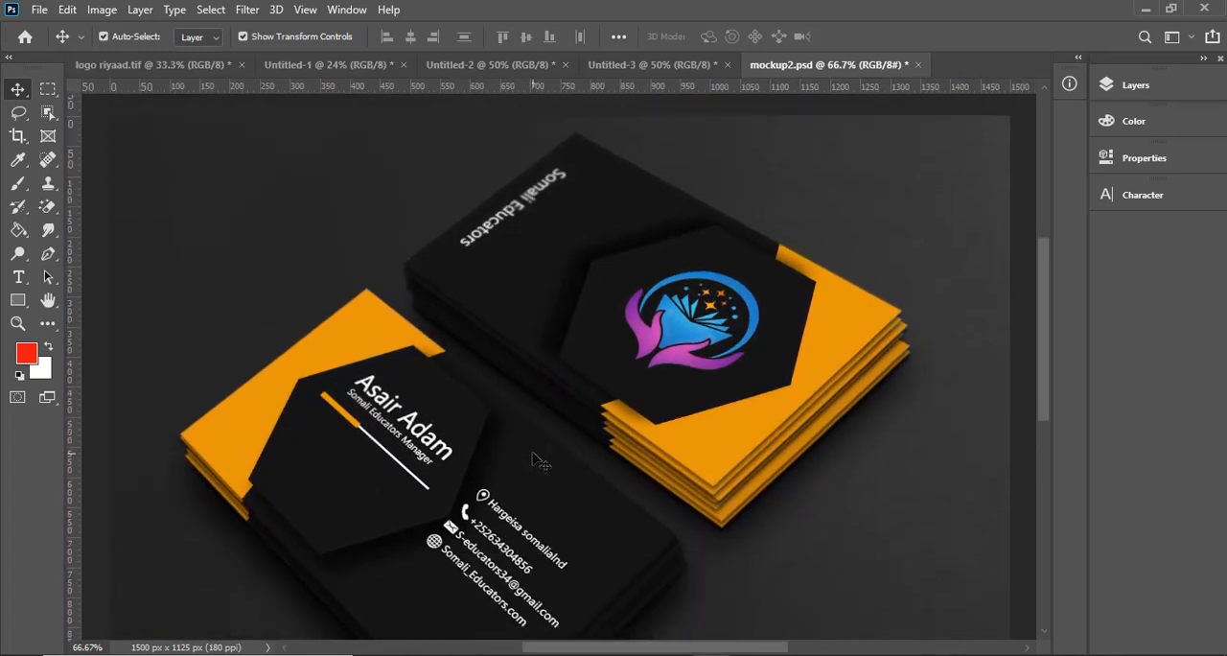
{"action": "scroll", "coordinate": [548, 459], "scroll_direction": "up", "scroll_amount": 8}
{"action": "scroll", "coordinate": [561, 459], "scroll_direction": "down", "scroll_amount": 7}
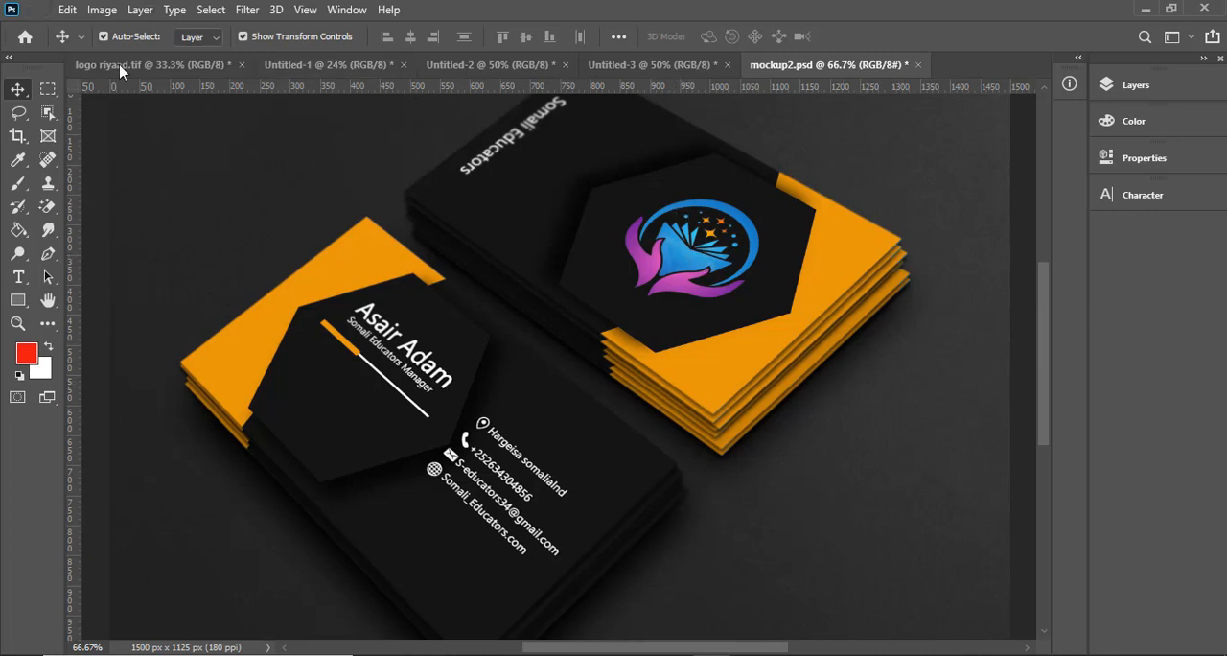
- Start saving the mockup under a new name, entering mockup card as the file name and choosing the Music folder
{"action": "left_click", "coordinate": [39, 11]}
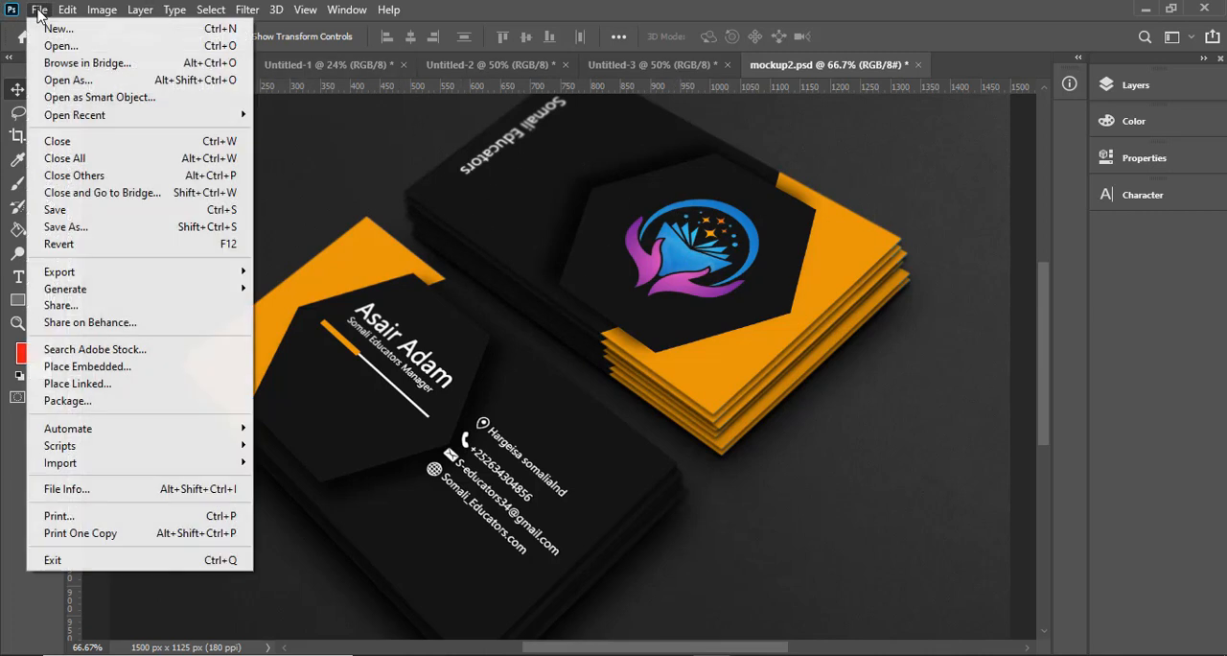
{"action": "left_click", "coordinate": [156, 230]}
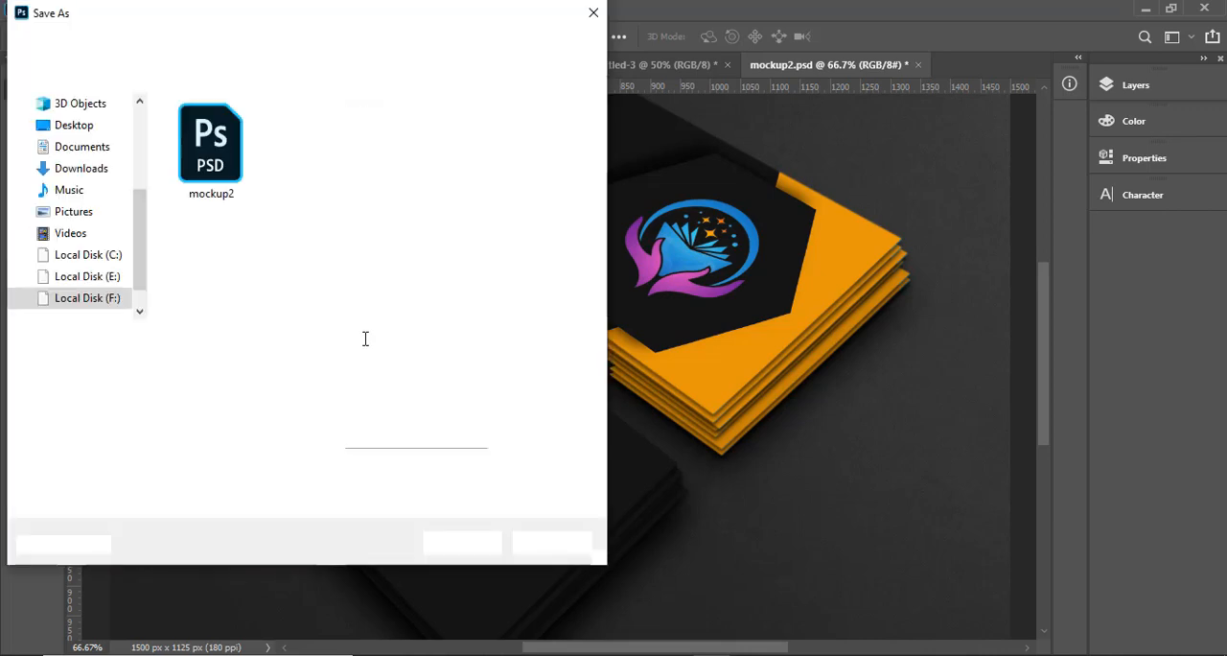
{"action": "left_click", "coordinate": [212, 339]}
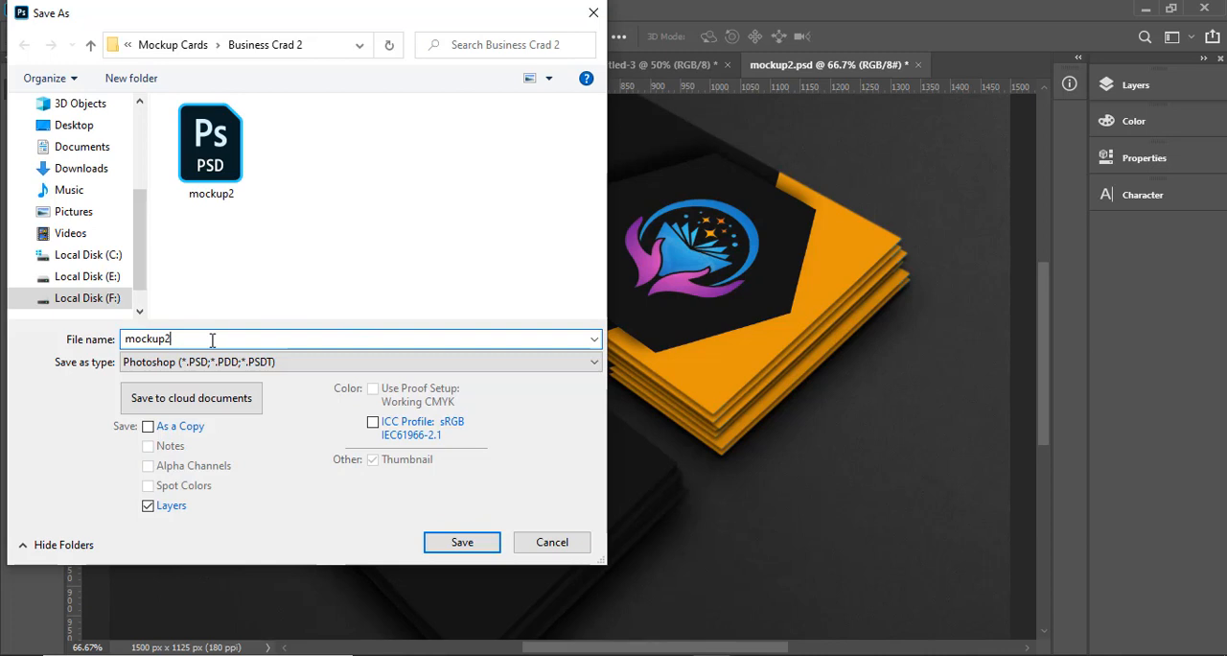
{"action": "key", "text": "BackSpace"}
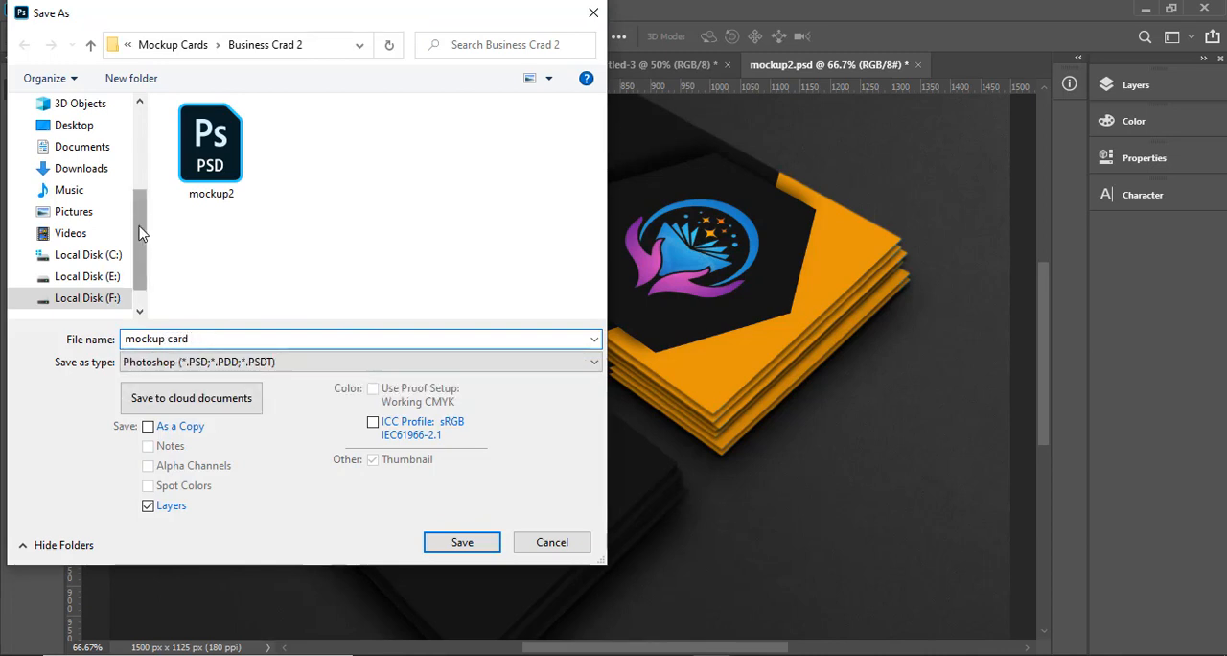
{"action": "left_click", "coordinate": [110, 212]}
{"action": "left_click", "coordinate": [96, 191]}
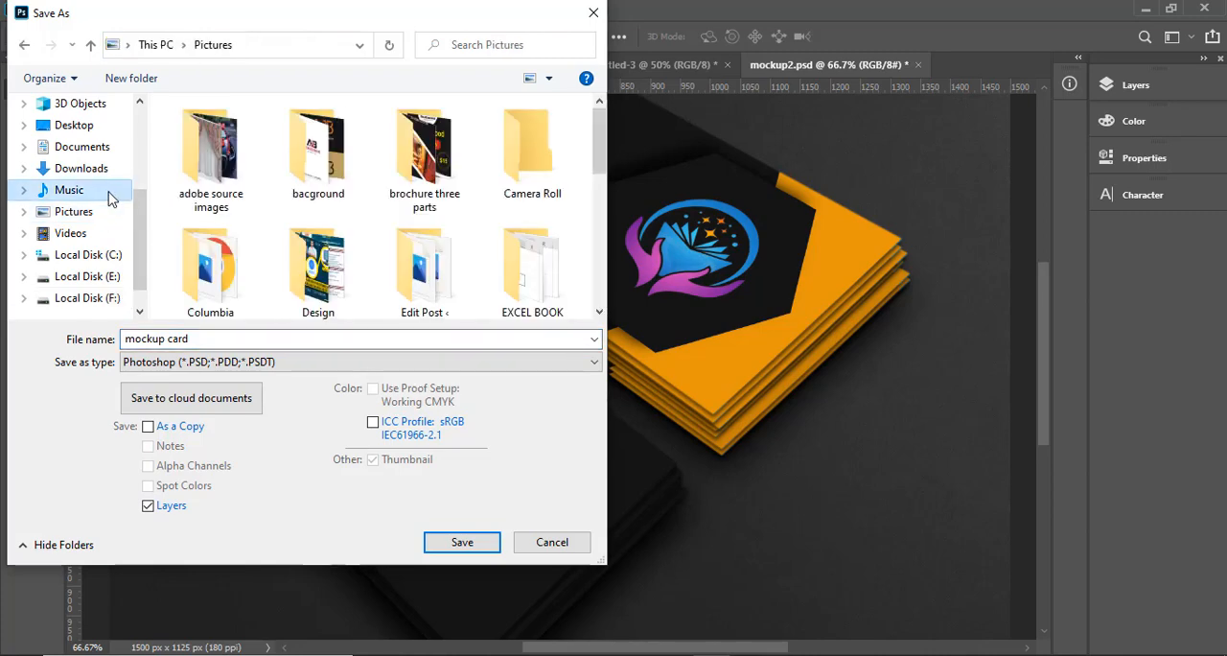
- Set the file format to JPEG and save the mockup at Maximum quality 12 with the Progressive format option
{"action": "left_click", "coordinate": [271, 364]}
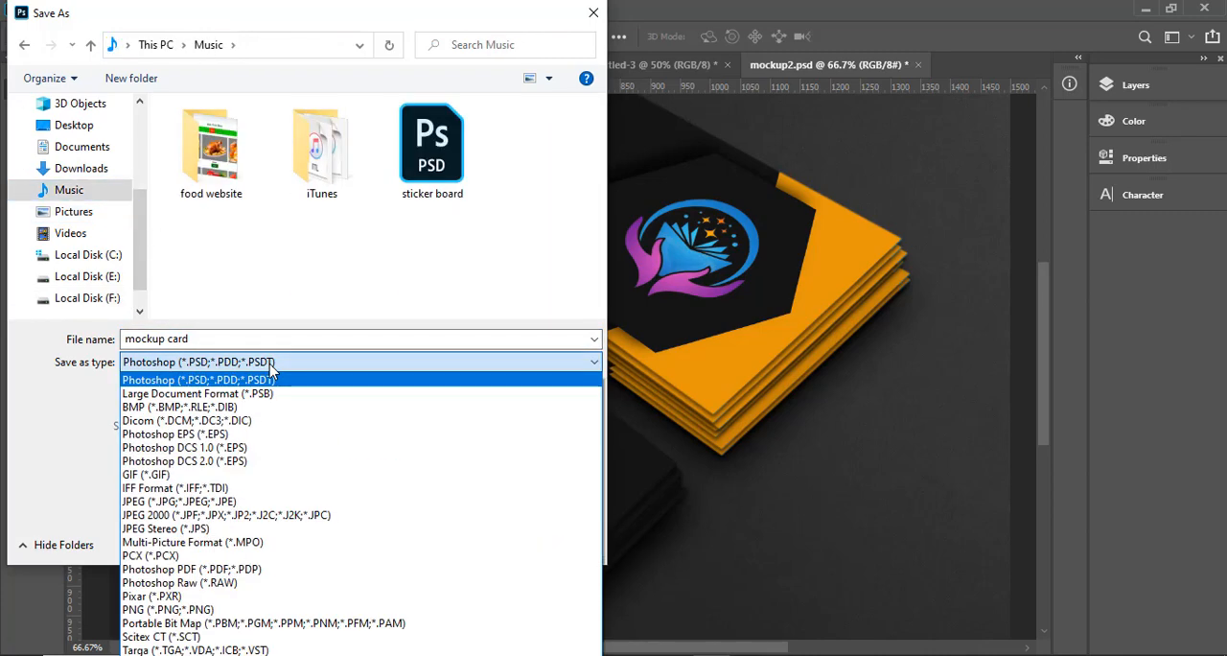
{"action": "key", "text": "j"}
{"action": "left_click", "coordinate": [271, 365]}
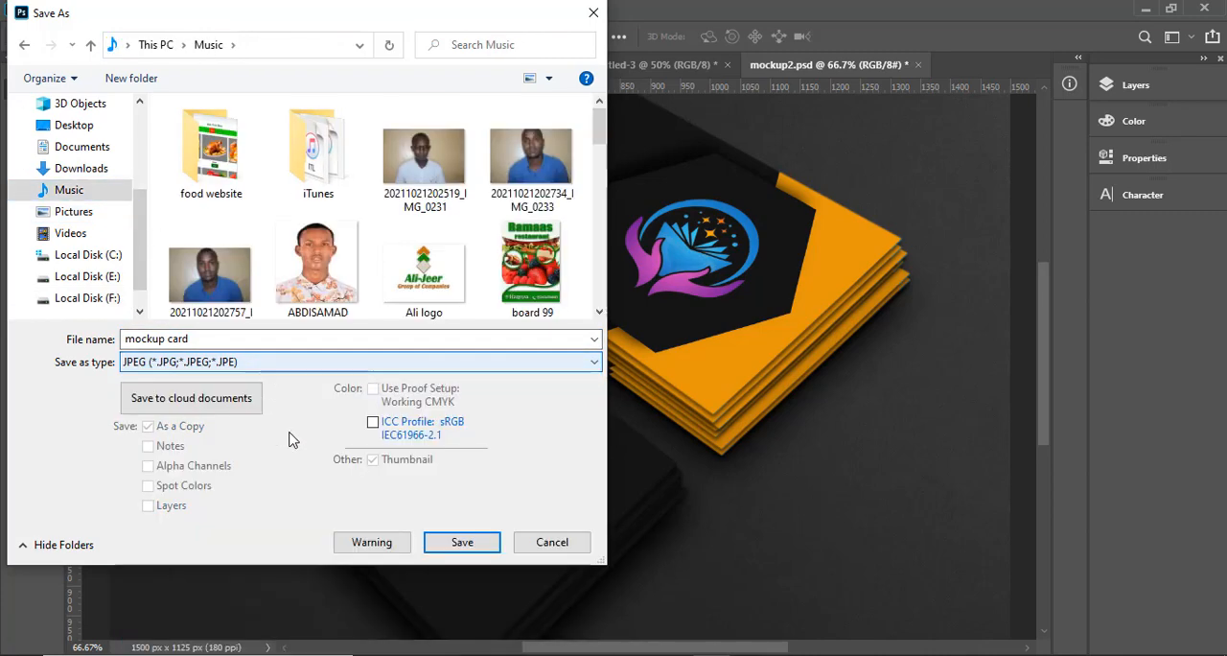
{"action": "left_click", "coordinate": [458, 544]}
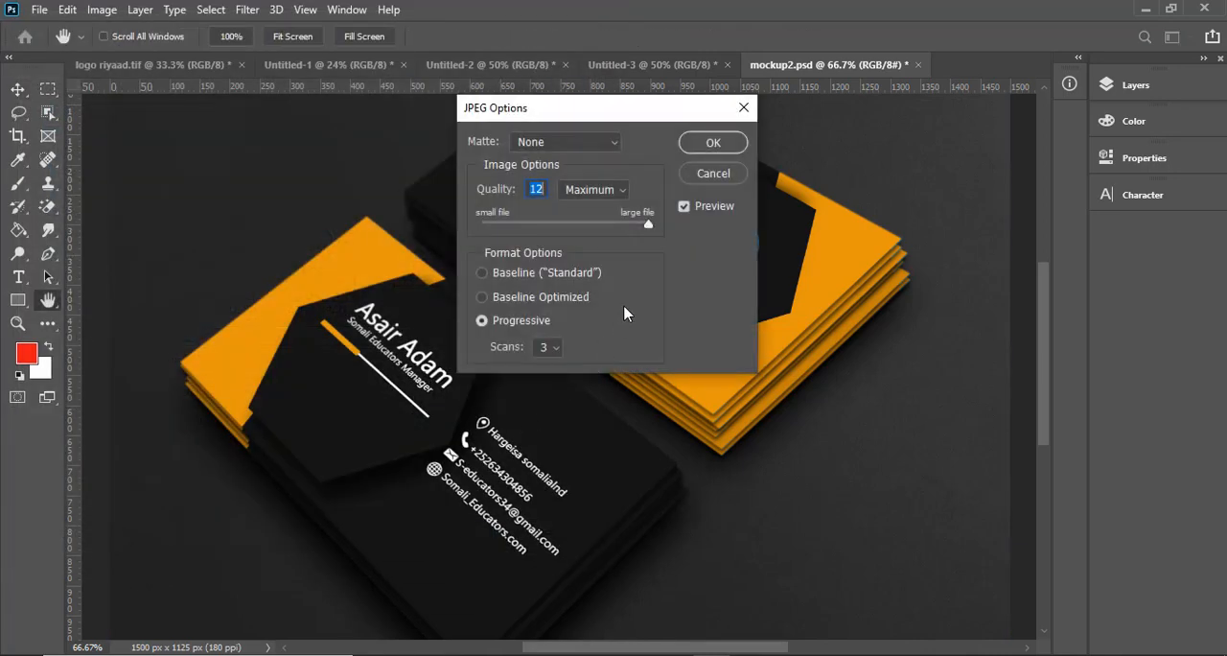
{"action": "left_click", "coordinate": [725, 145]}
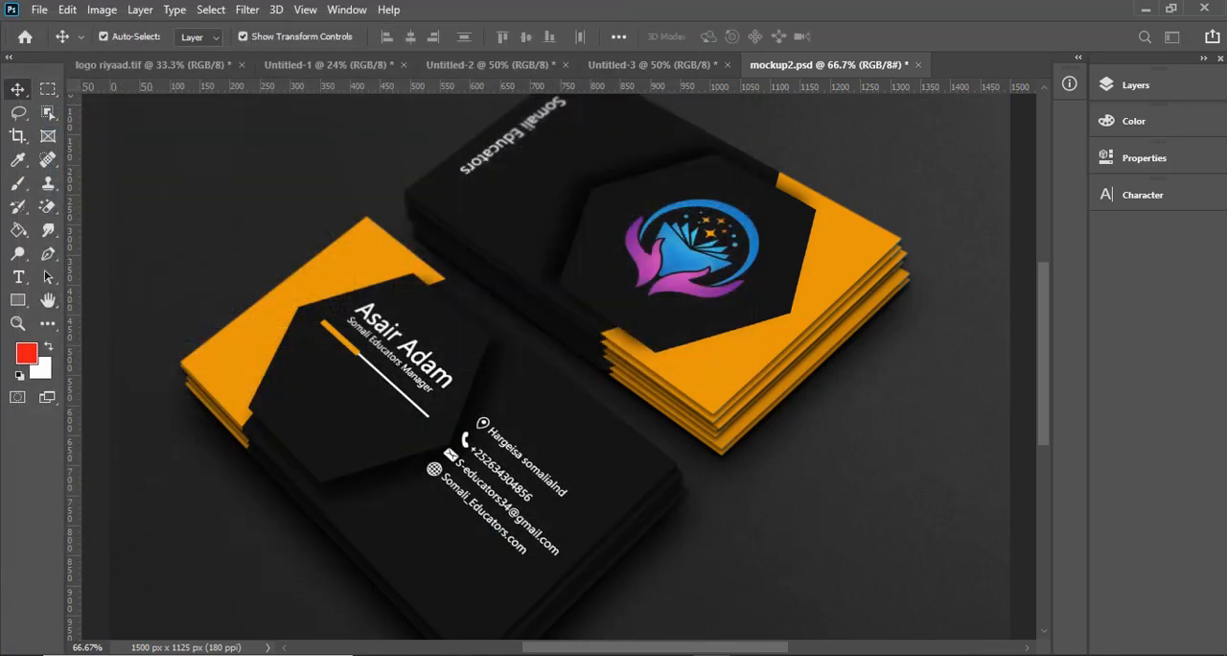
- Switch to the Music folder in File Explorer, look over the Hore card and Dambe card images, and open the exported mockup card image
{"action": "key", "text": "alt+Tab"}
{"action": "scroll", "coordinate": [752, 407], "scroll_direction": "down", "scroll_amount": 2}
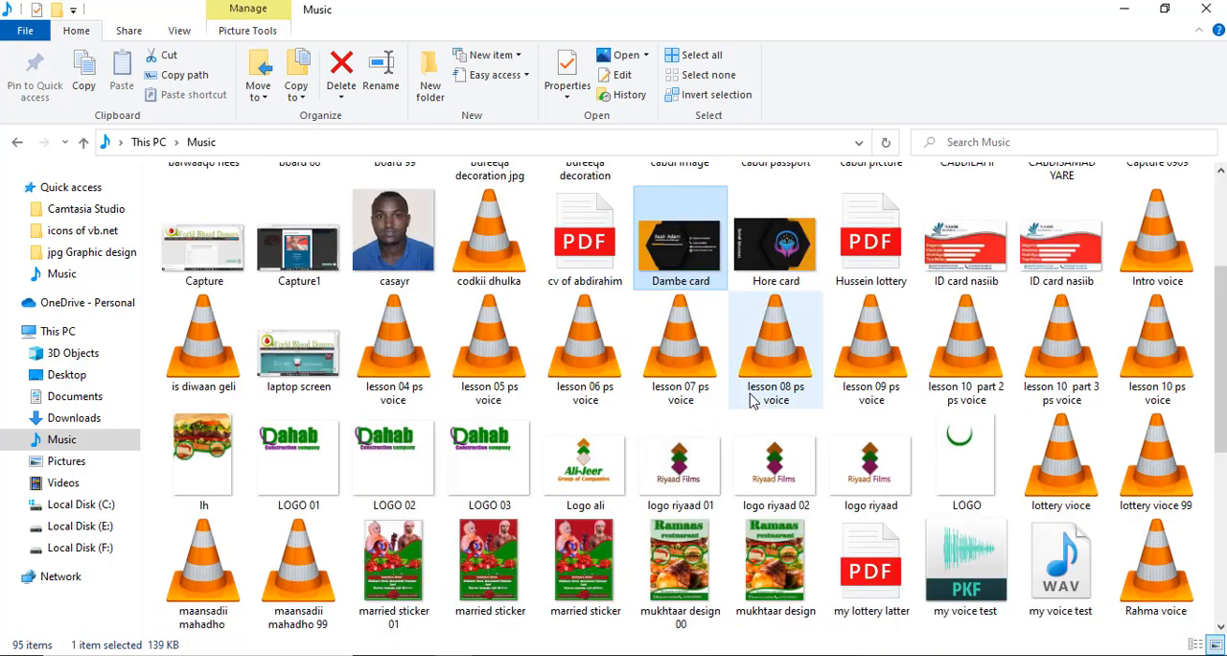
{"action": "scroll", "coordinate": [752, 402], "scroll_direction": "down", "scroll_amount": 3}
{"action": "left_click", "coordinate": [972, 549]}
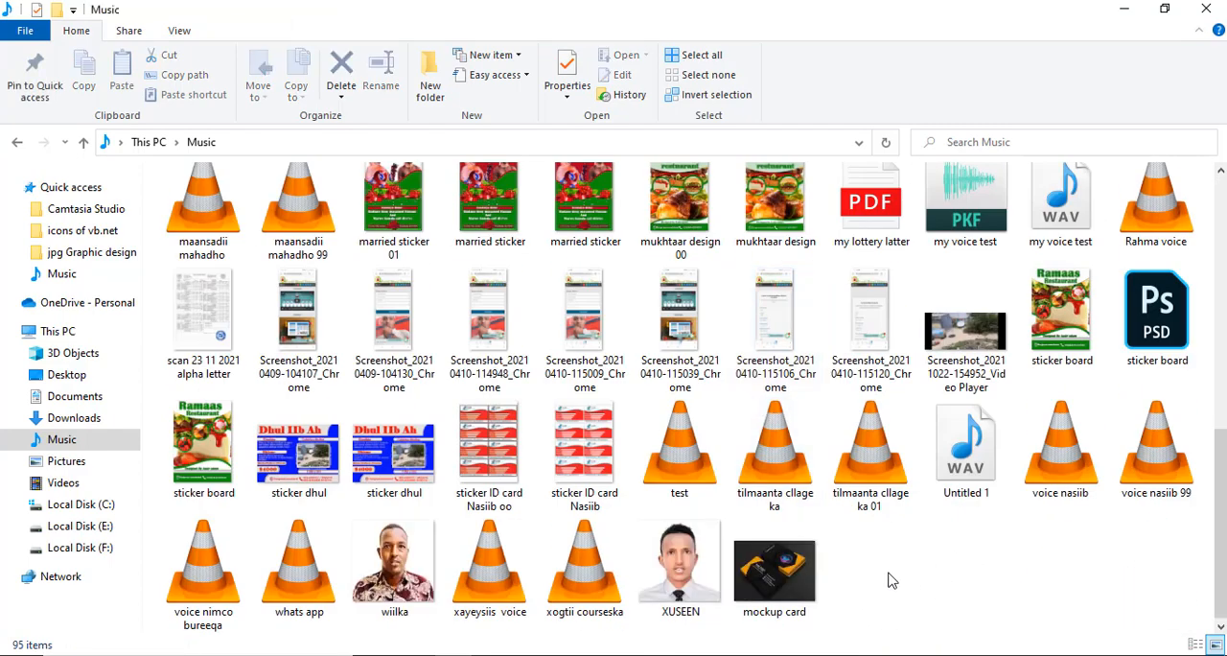
{"action": "scroll", "coordinate": [879, 542], "scroll_direction": "up", "scroll_amount": 4}
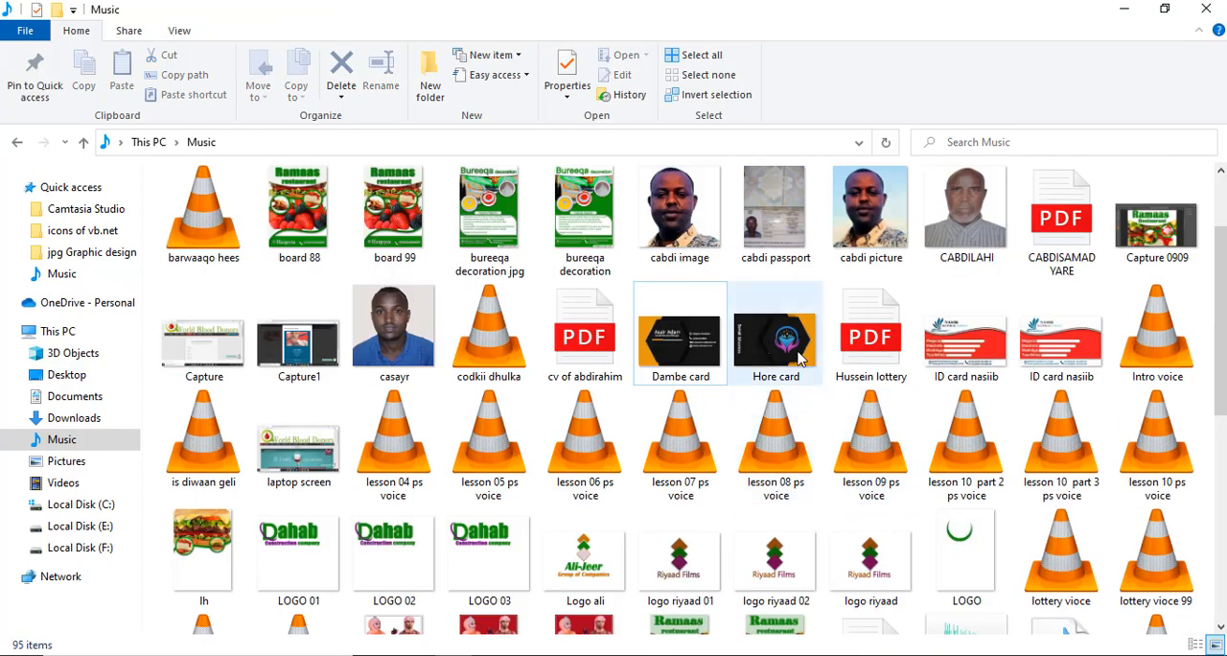
{"action": "left_click", "coordinate": [800, 358]}
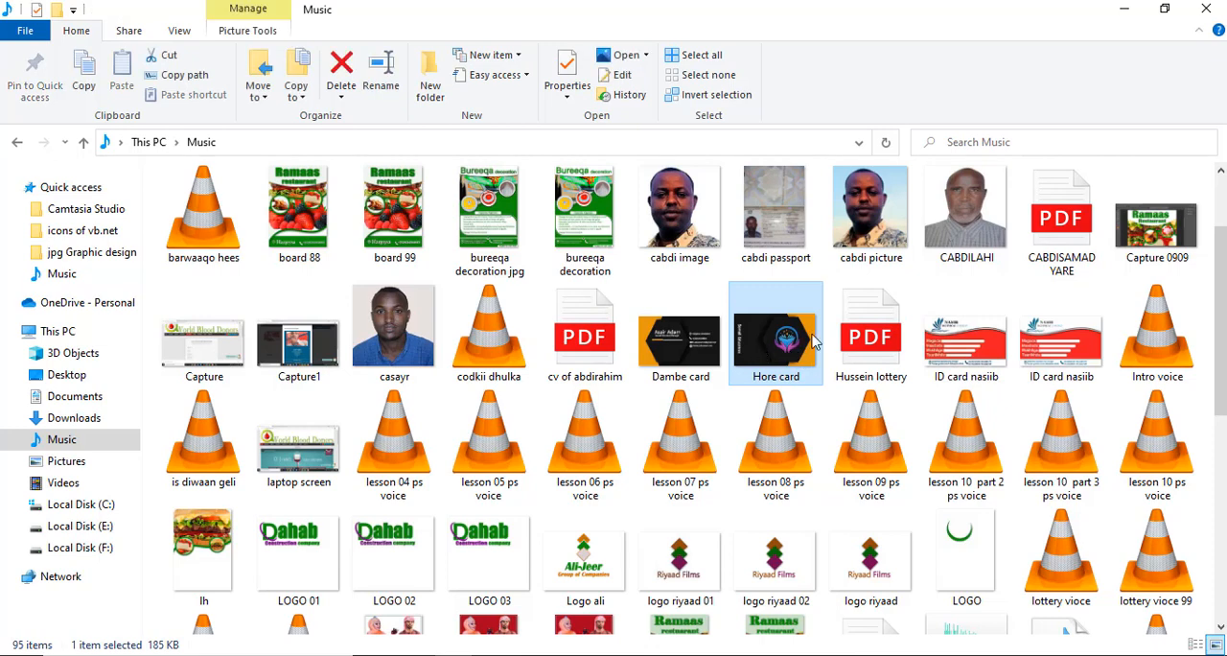
{"action": "left_click", "coordinate": [657, 354]}
{"action": "scroll", "coordinate": [930, 474], "scroll_direction": "down", "scroll_amount": 4}
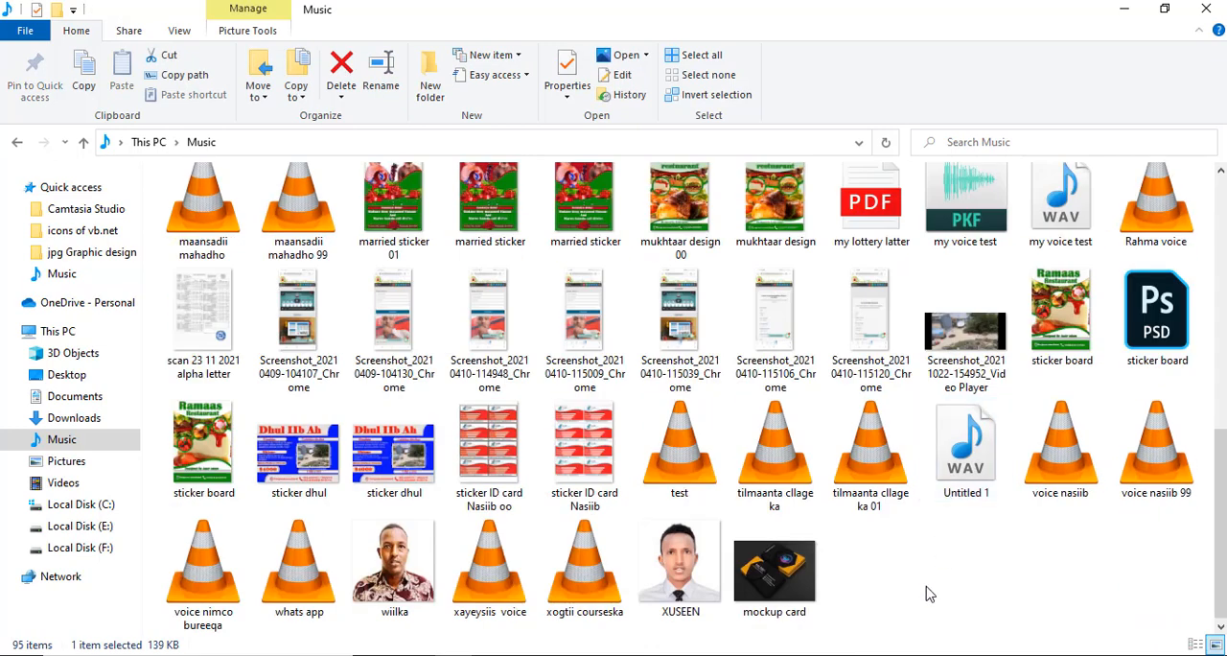
{"action": "double_click", "coordinate": [799, 592]}
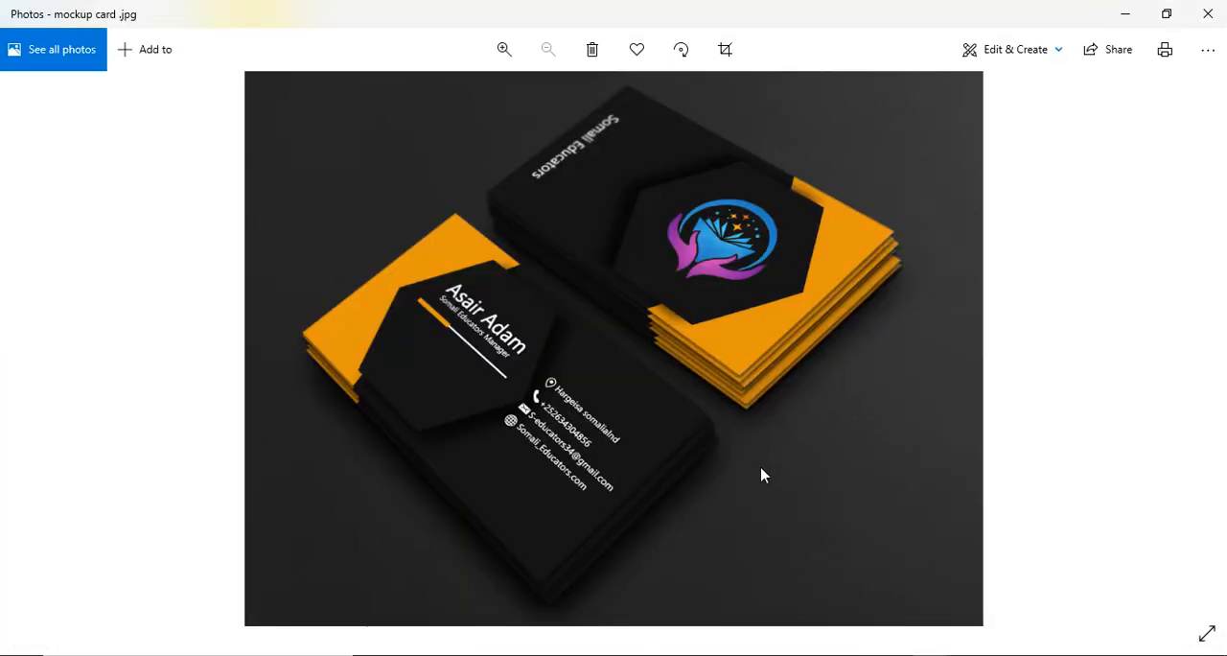
- Examine the exported mockup image in Photos, checking the contact details and the logo card up close and both stacks as a whole
{"action": "scroll", "coordinate": [761, 470], "scroll_direction": "up", "scroll_amount": 4}
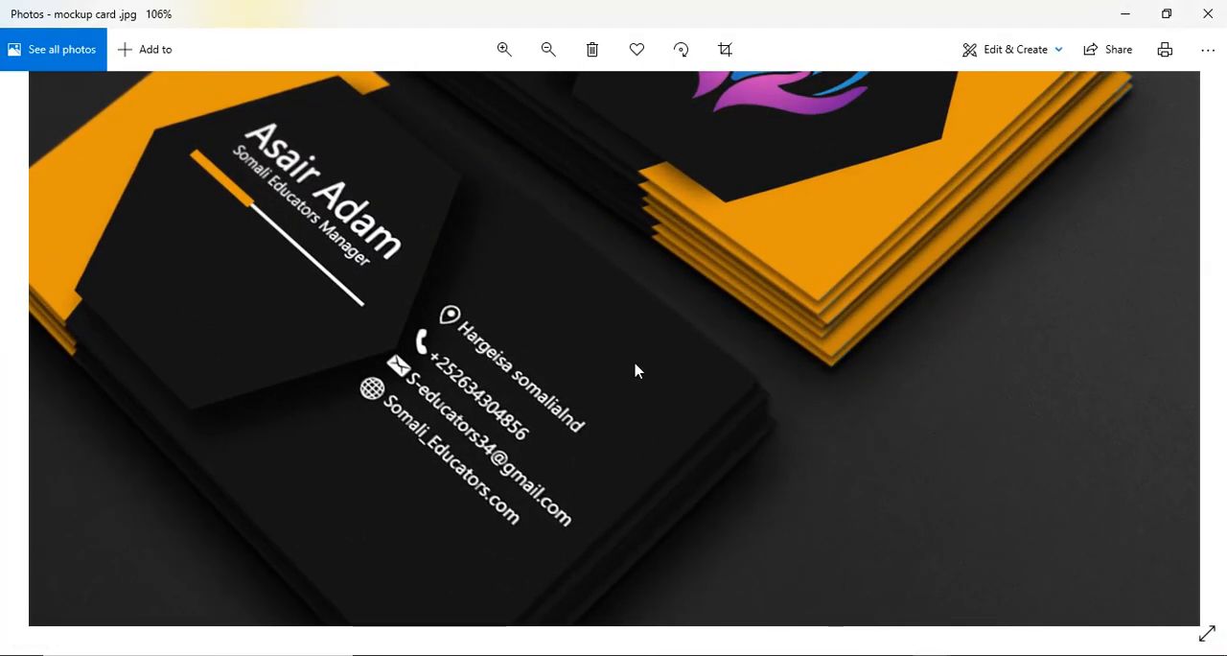
{"action": "scroll", "coordinate": [634, 370], "scroll_direction": "down", "scroll_amount": 4}
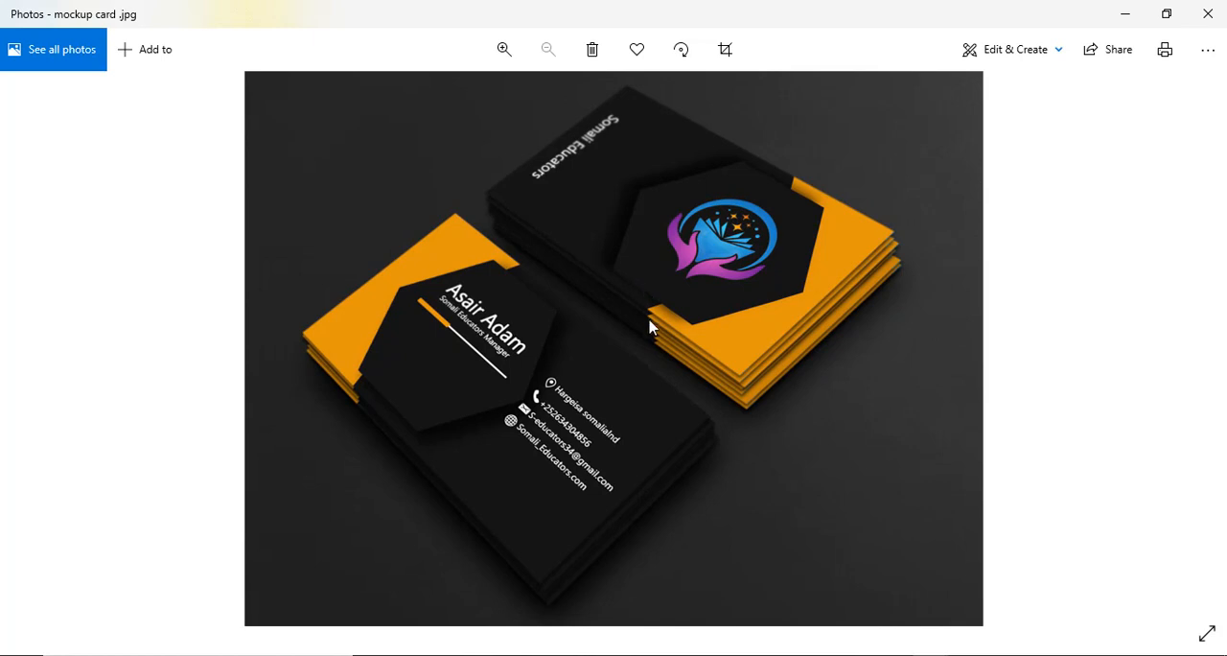
{"action": "scroll", "coordinate": [653, 343], "scroll_direction": "up", "scroll_amount": 2}
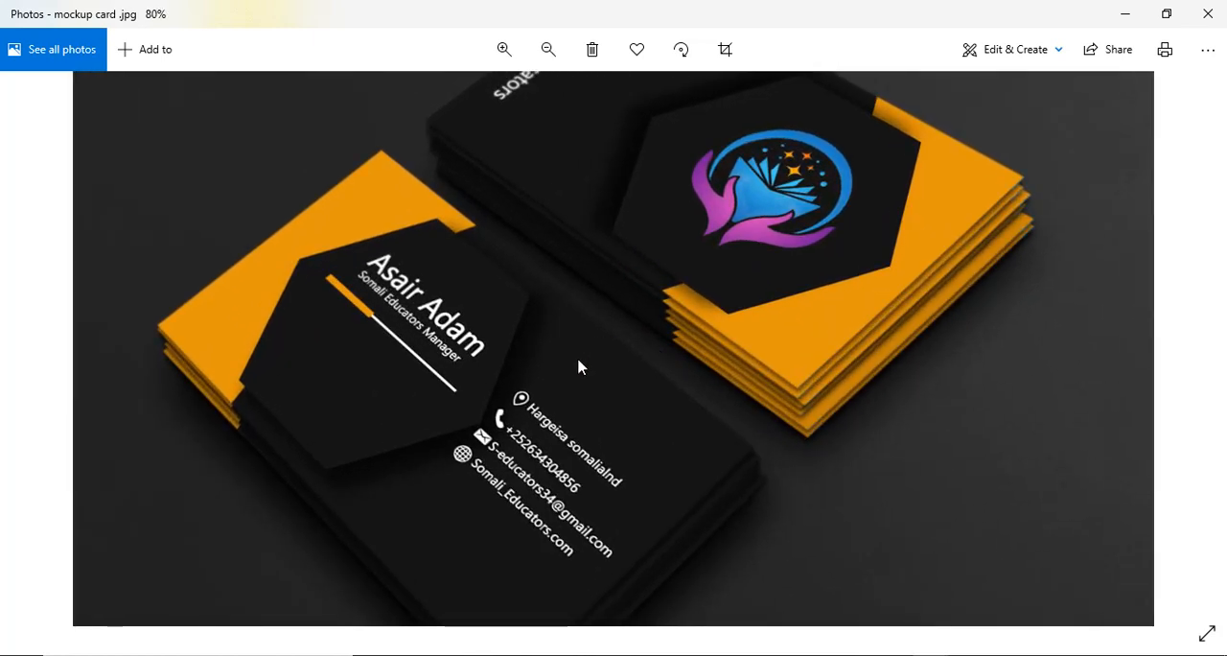
{"action": "left_click_drag", "start_coordinate": [577, 364], "coordinate": [541, 508]}
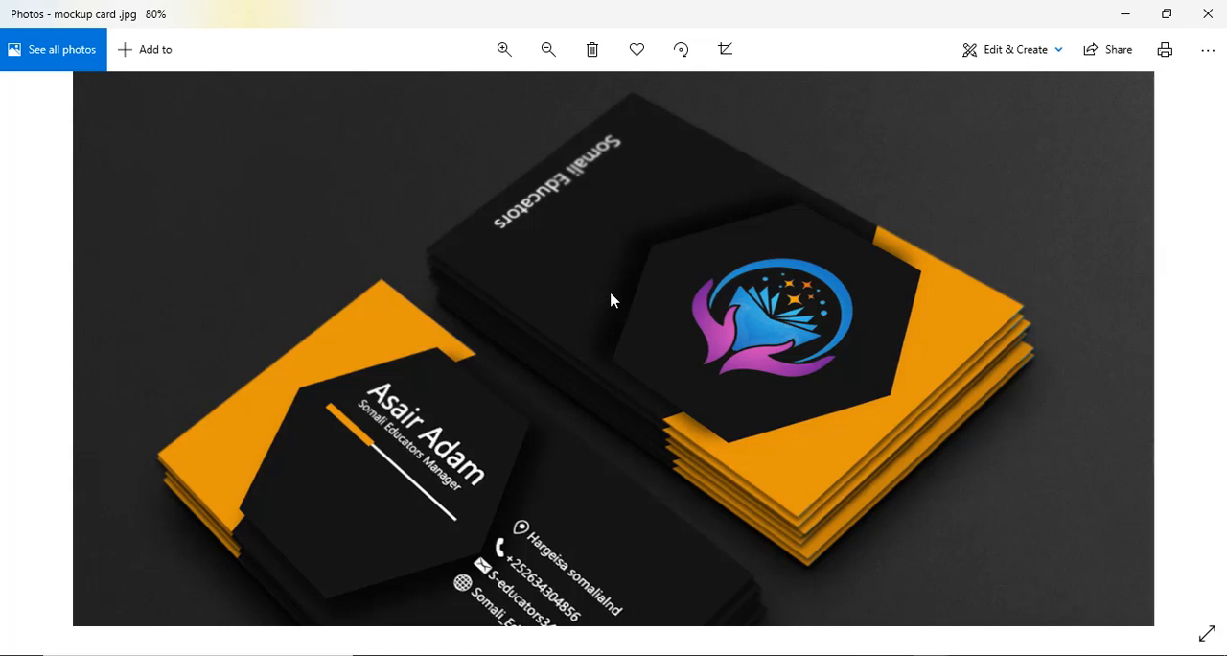
{"action": "scroll", "coordinate": [611, 299], "scroll_direction": "down", "scroll_amount": 2}
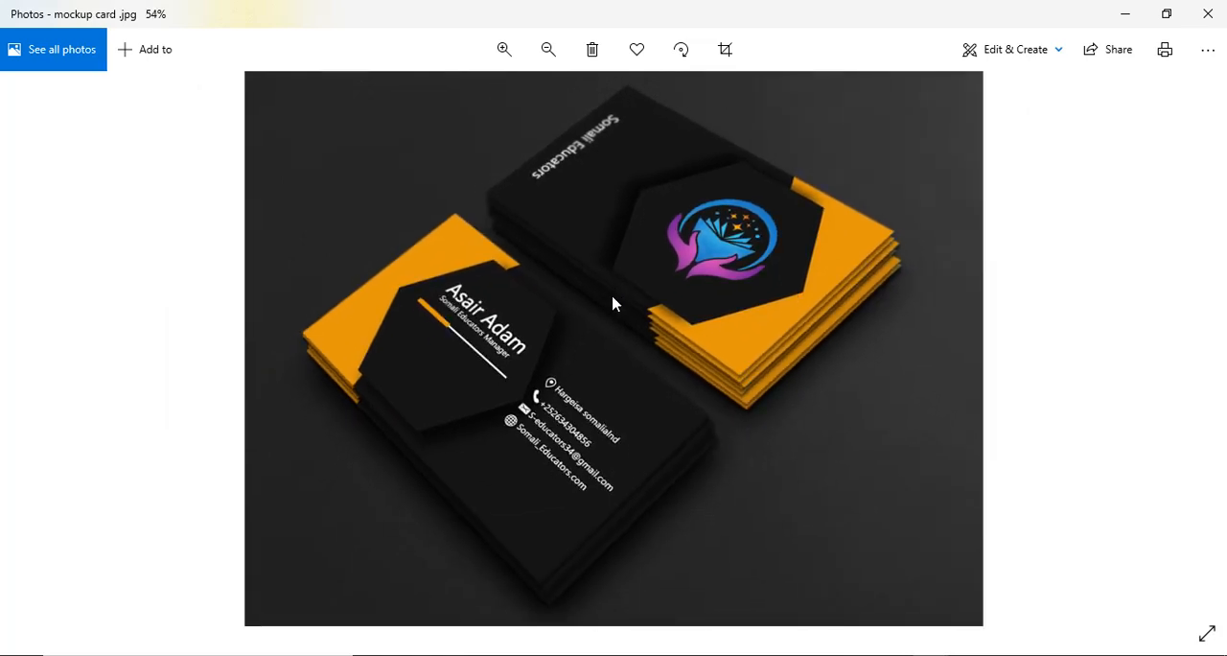